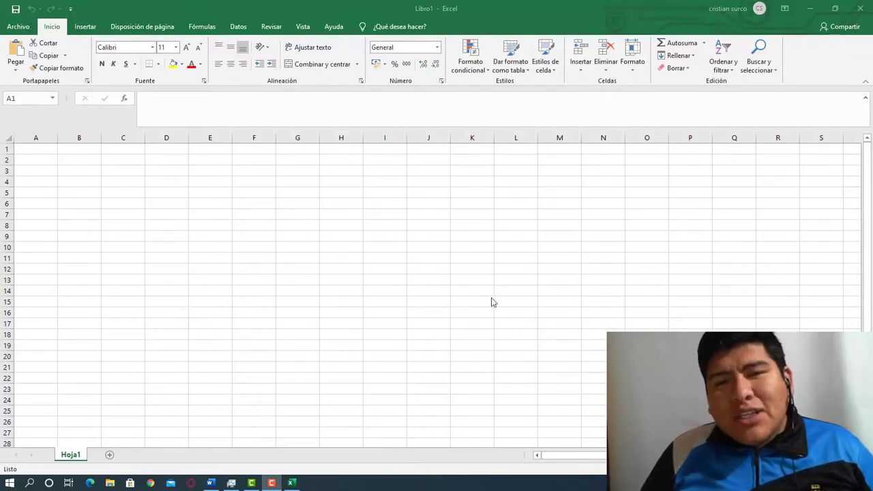
- Close the open workbook and create a new blank workbook
click(142, 15)
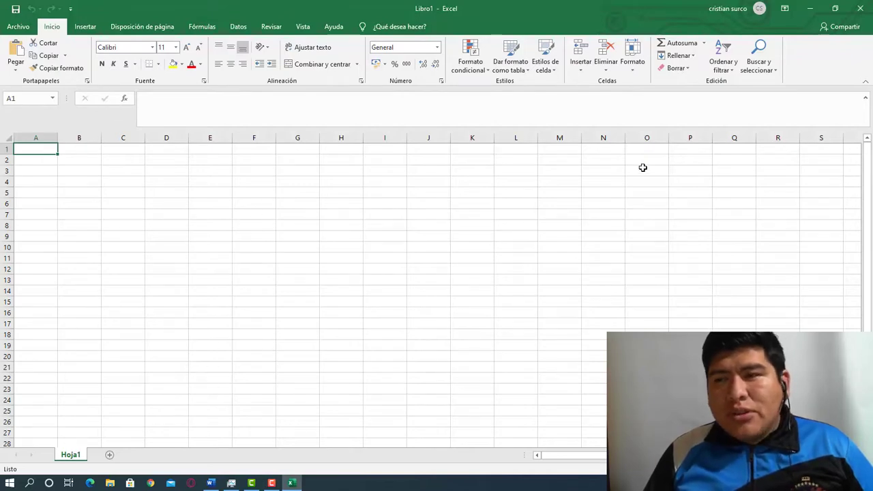
click(858, 9)
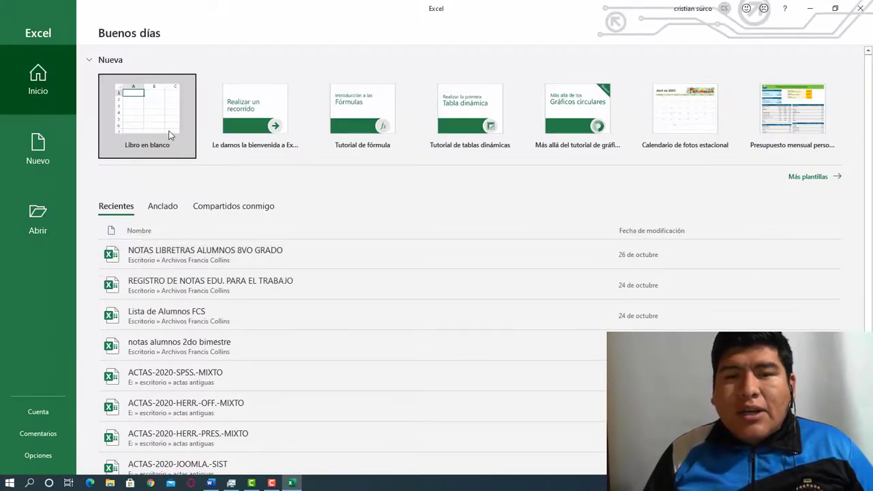
click(164, 118)
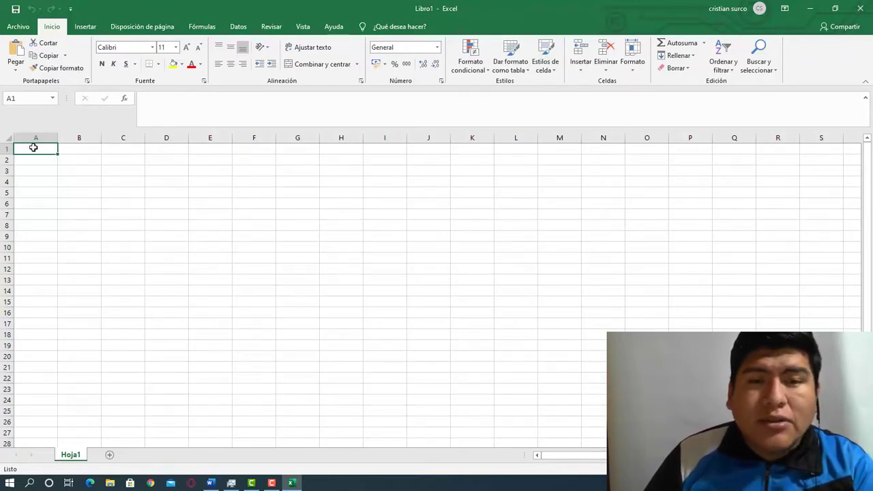
- Enter 5 in cell A1, 2 in cell B1 and an equals sign in cell C1
text(5)
click(98, 148)
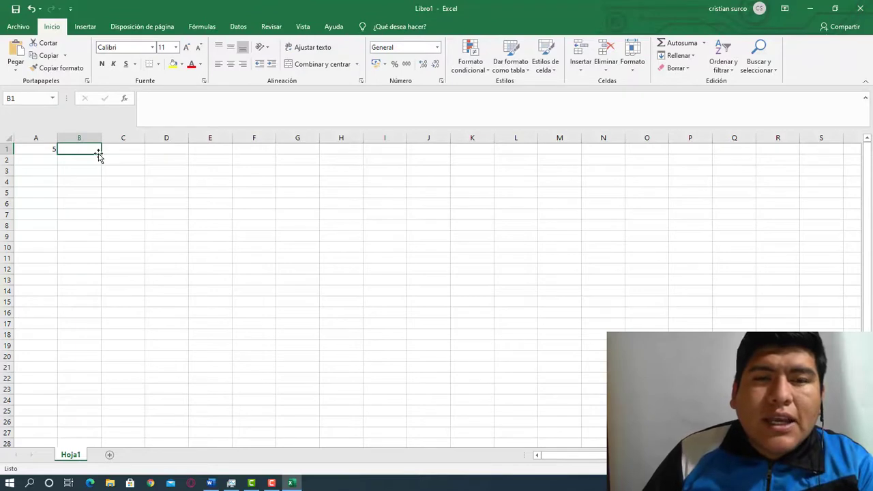
text(2)
click(113, 150)
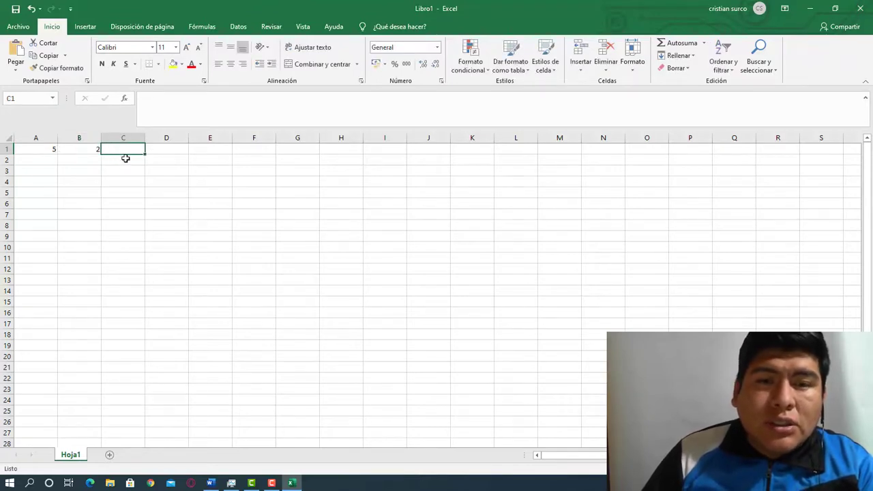
text(=)
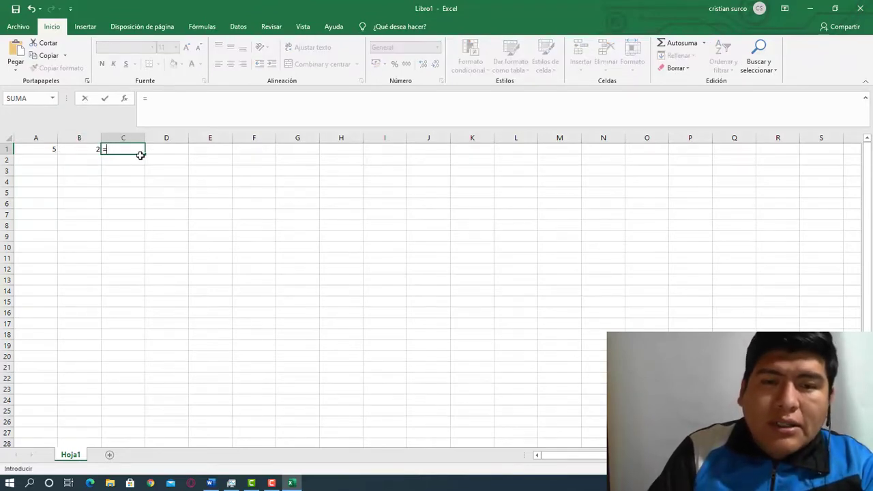
key(ctrl+Return)
key(Right)
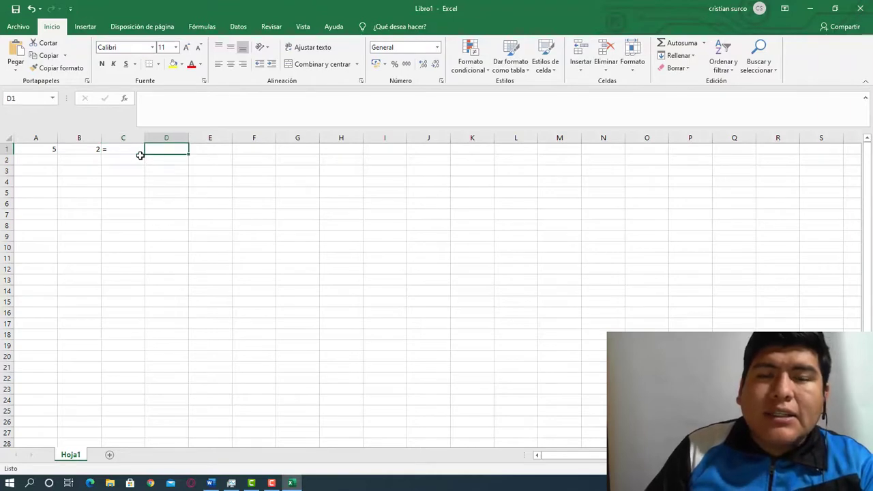
- Narrow columns A to C together to about half their width
drag(39, 138, 122, 135)
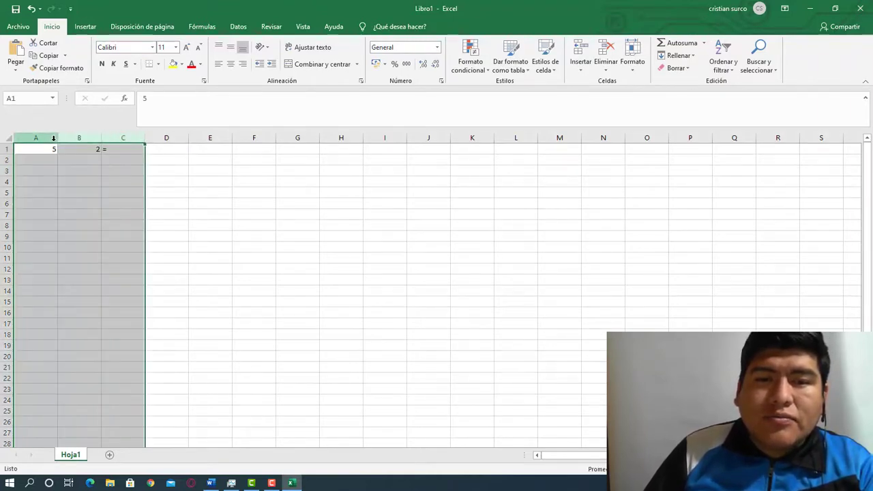
drag(58, 139, 38, 140)
click(101, 149)
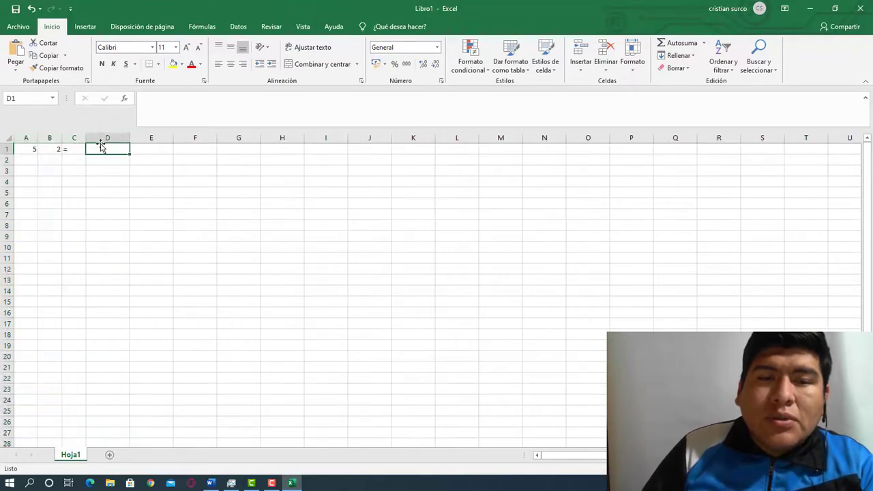
- Insert a new column between the 5 and the 2 and enter a plus sign in B1
click(45, 149)
click(51, 137)
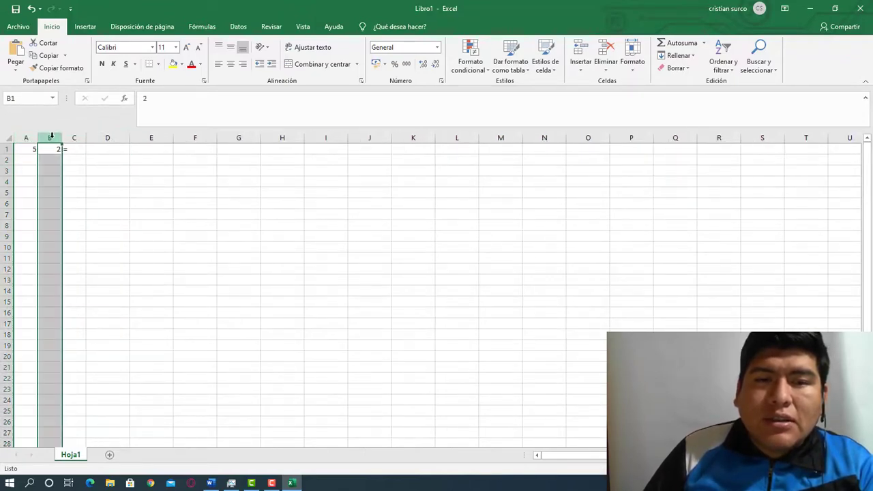
right_click(51, 137)
click(75, 212)
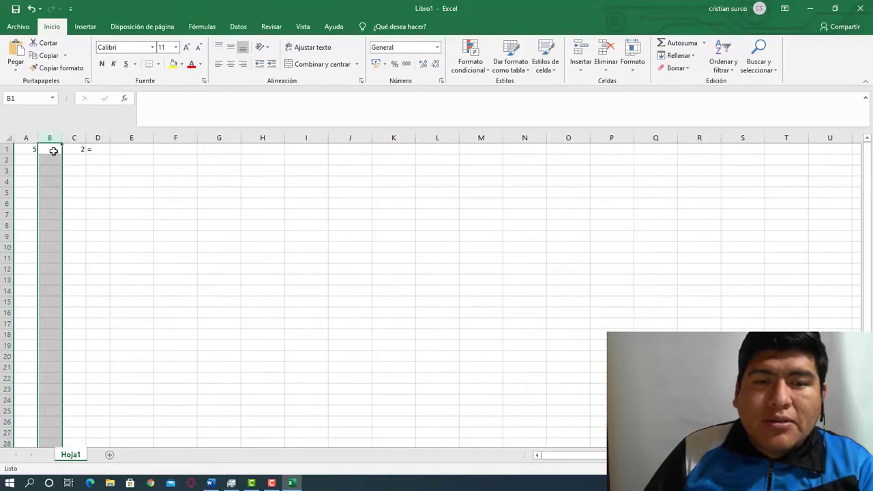
text(+)
key(Return)
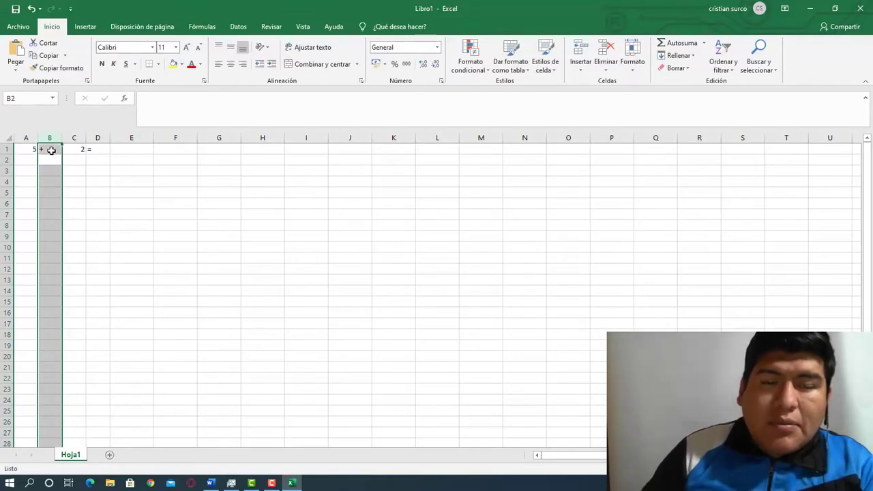
- Center the contents of cells A1 to E1 horizontally
click(79, 157)
click(102, 148)
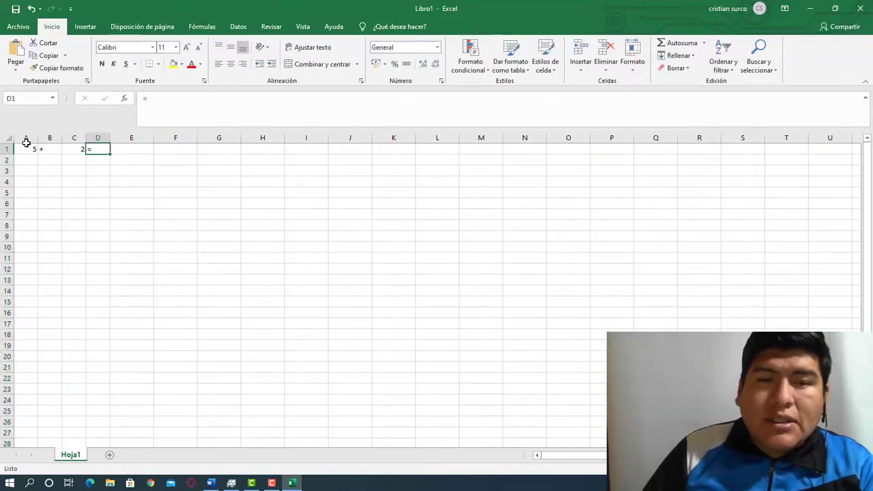
drag(24, 146, 131, 143)
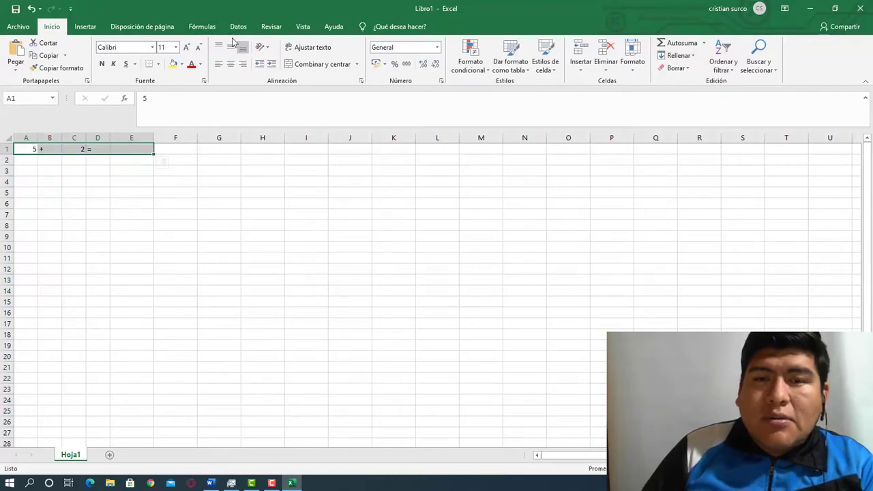
click(230, 64)
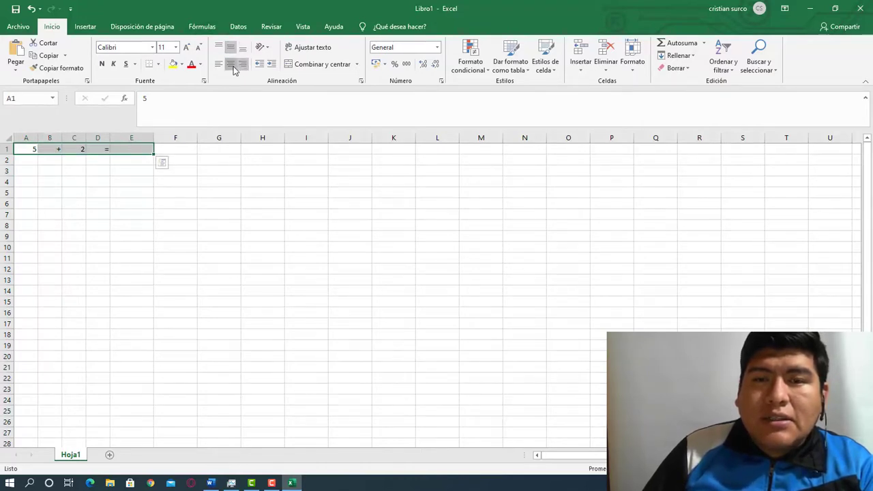
click(183, 152)
- Enter 7 in cell E1 as the manually calculated result
click(133, 150)
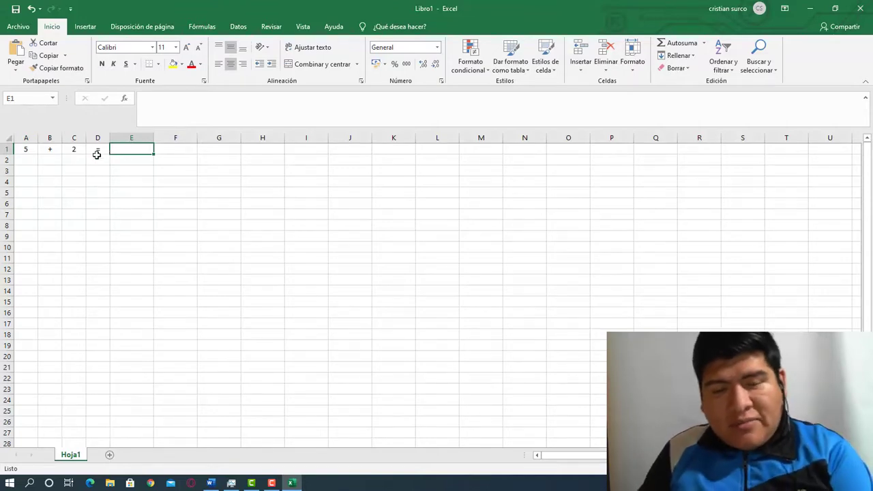
text(7)
key(Return)
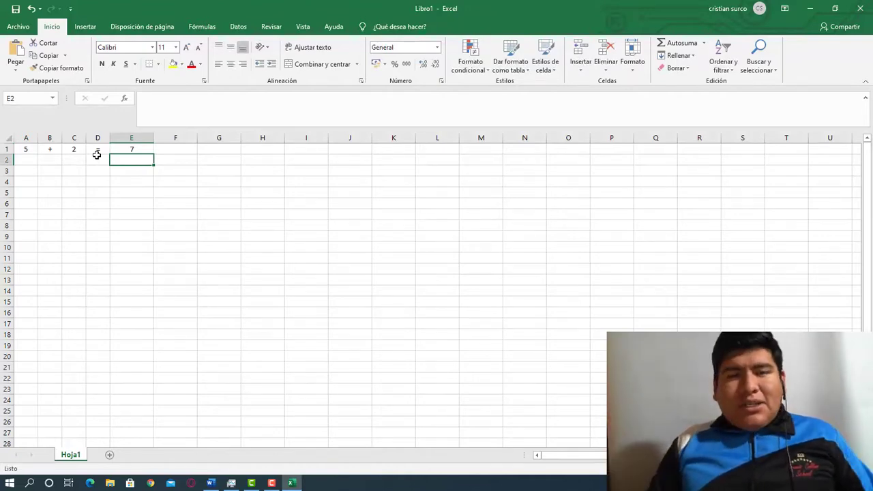
click(137, 149)
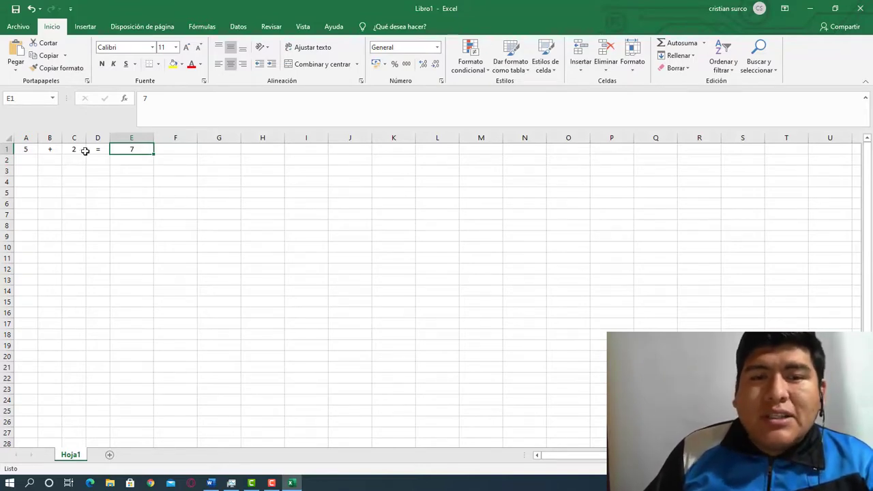
key(Delete)
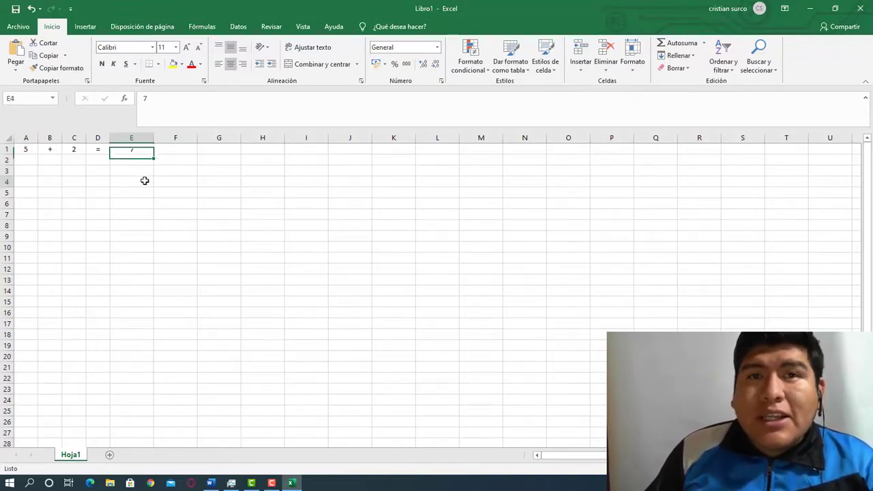
click(144, 180)
key(ctrl+z)
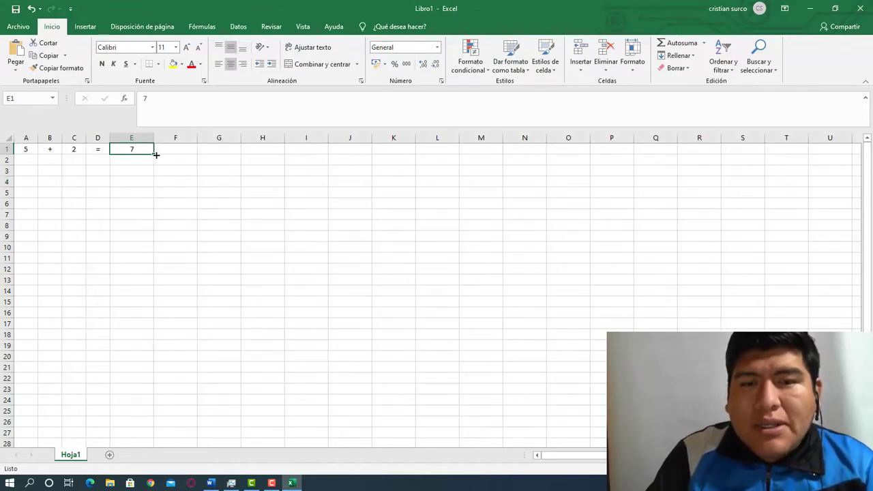
- Replace the content of cell E1 with the formula =SUMA(A1;C1)
key(BackSpace)
text(=)
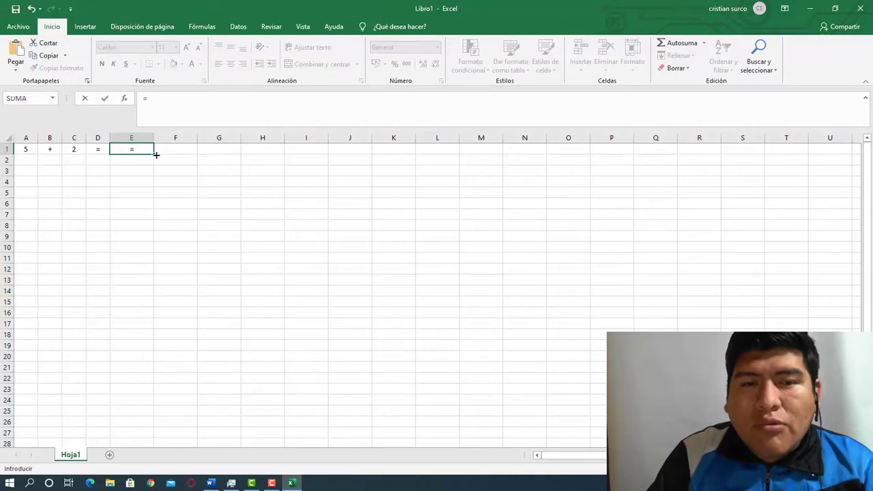
text(SUMA)
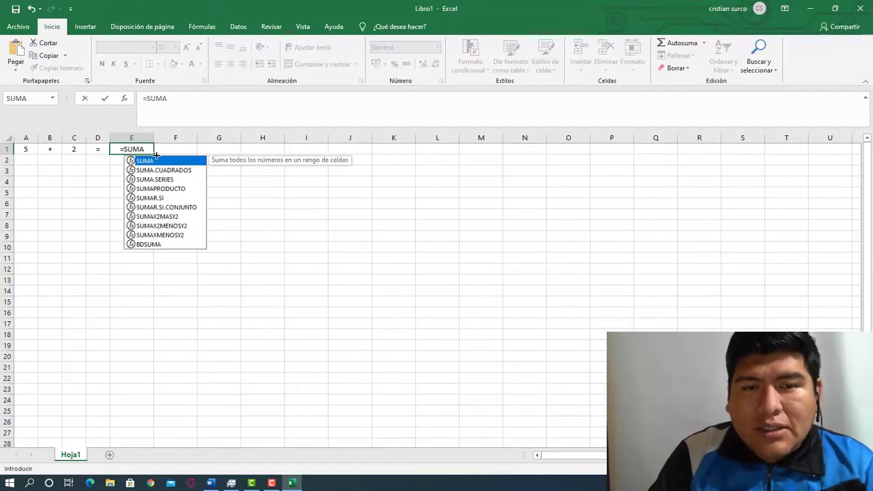
text(()
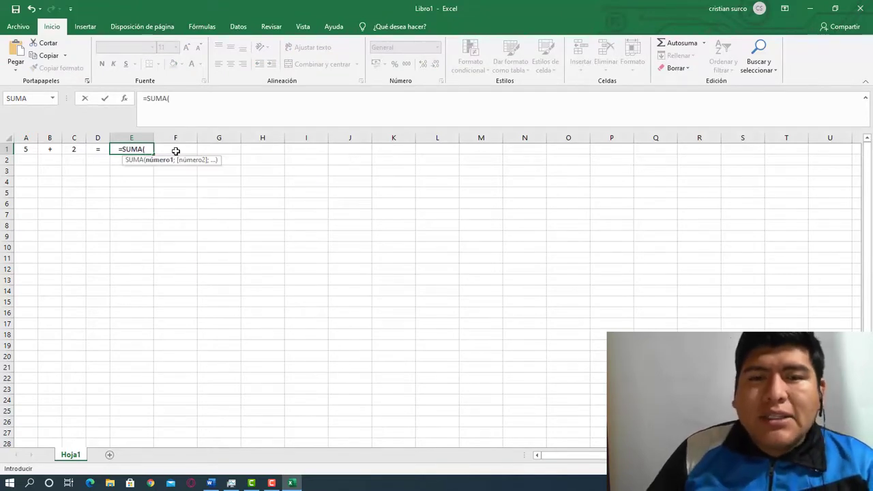
click(23, 150)
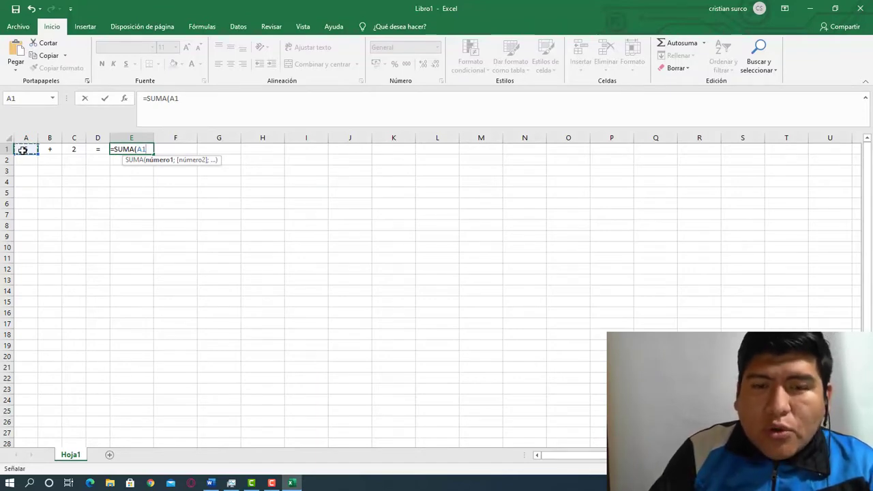
text(;)
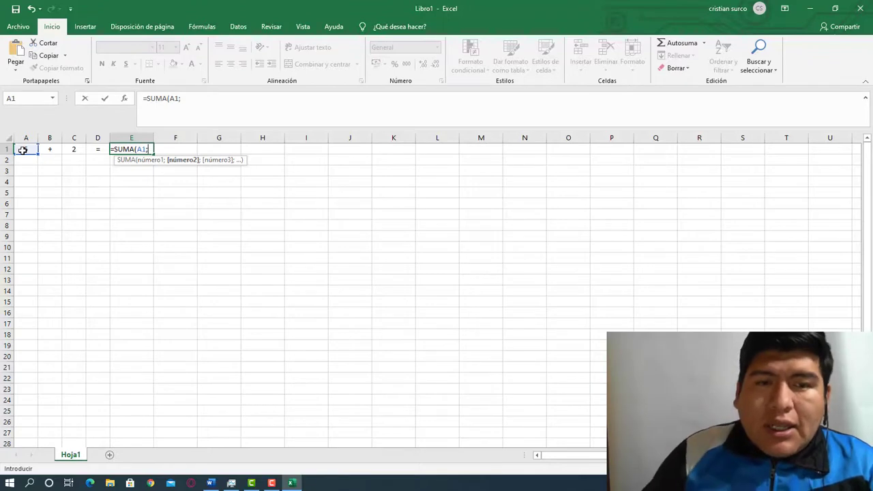
click(75, 150)
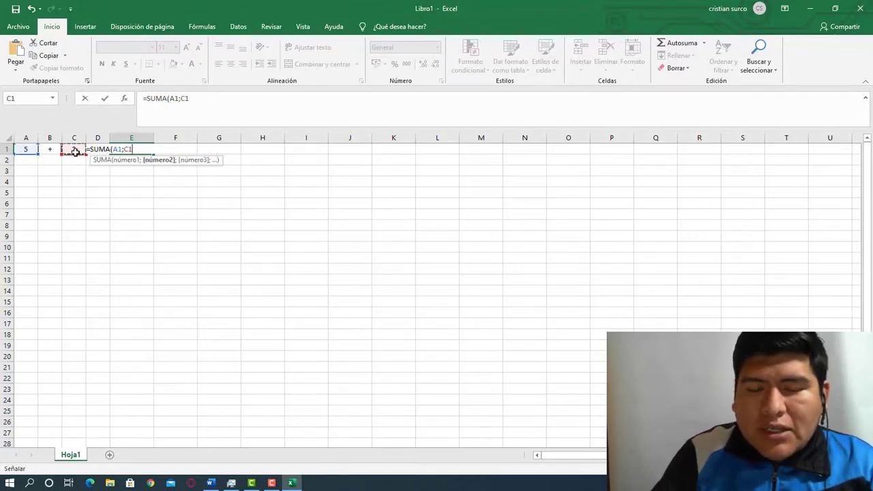
text())
key(Return)
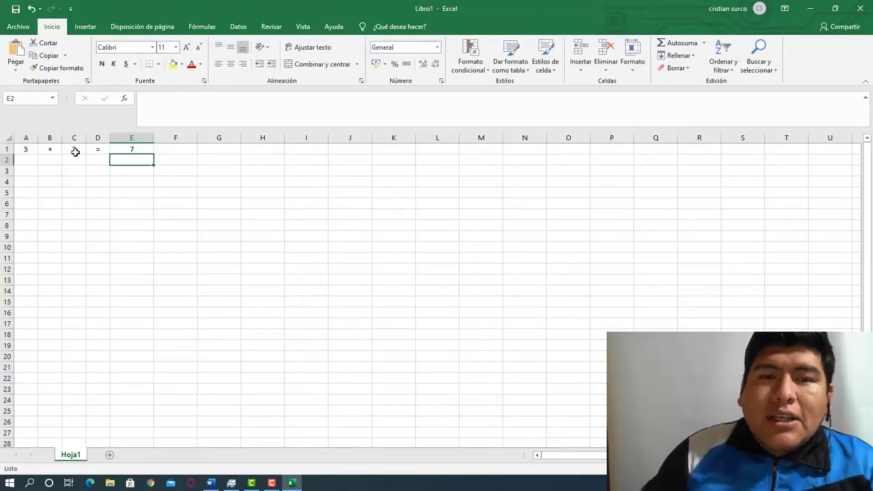
- Examine the formula behind the result in cell E1
click(133, 146)
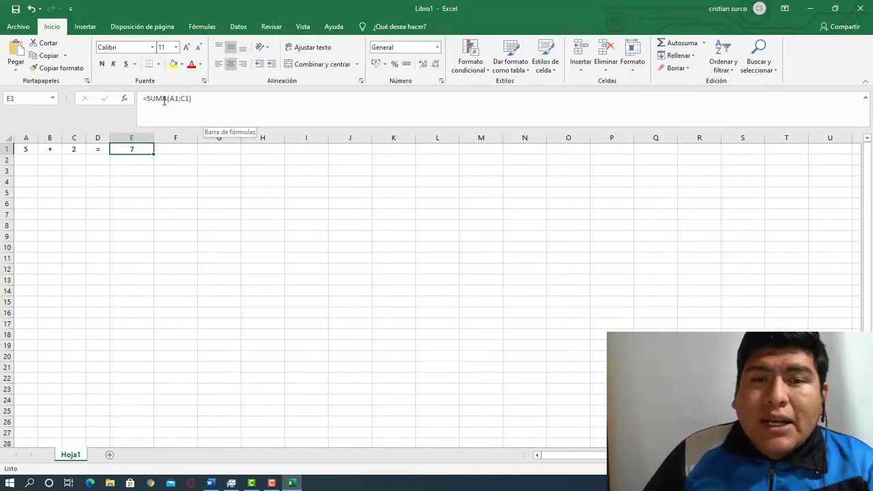
click(142, 226)
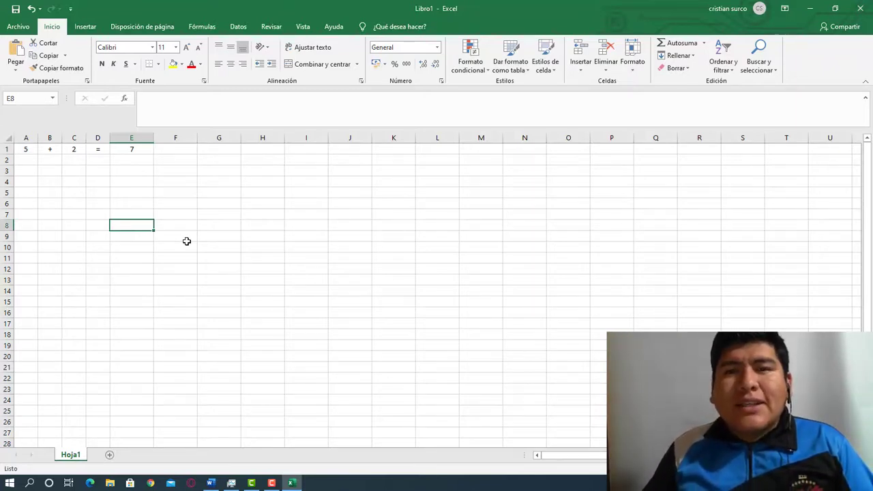
click(133, 160)
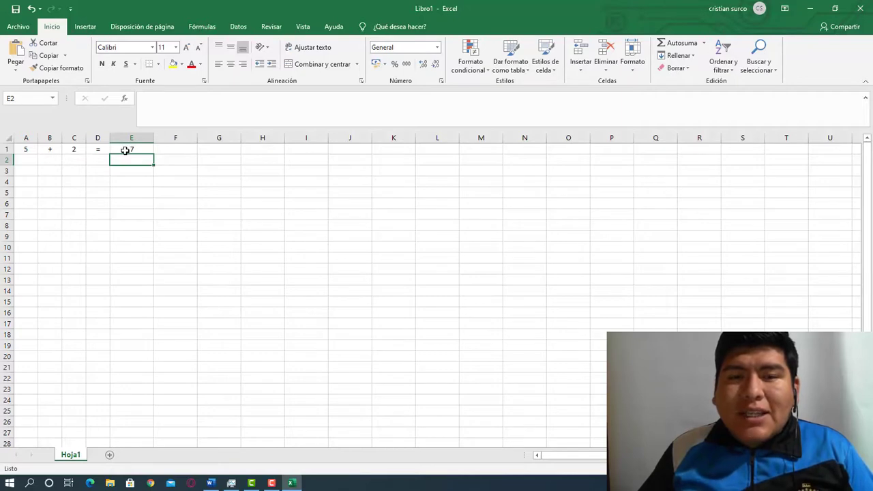
- Change the addends to 3 in cell A1 and 9456 in cell C1
click(26, 149)
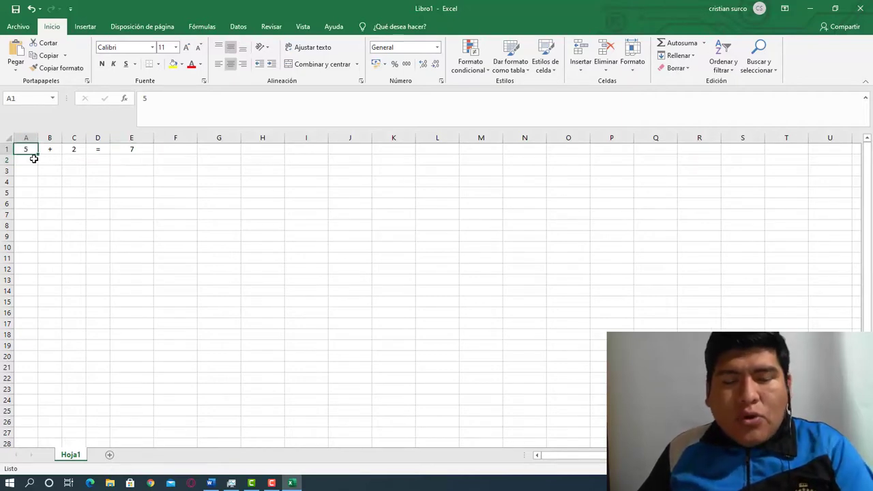
text(3)
click(43, 169)
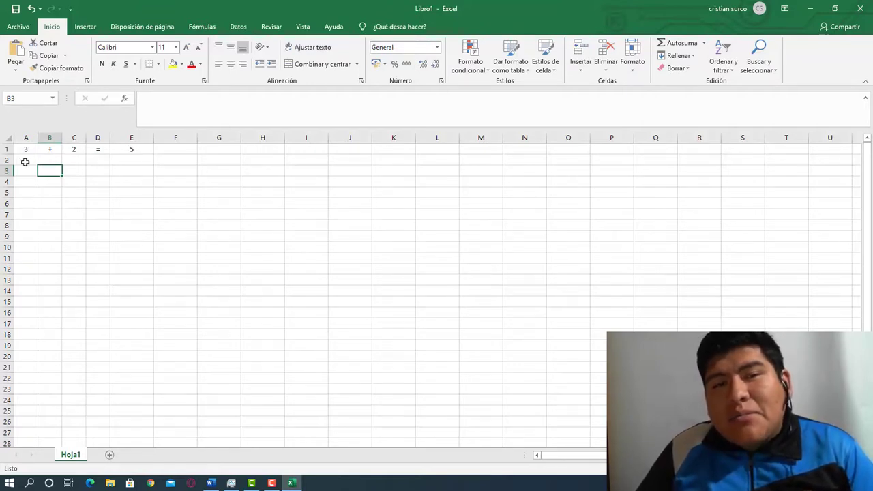
click(71, 150)
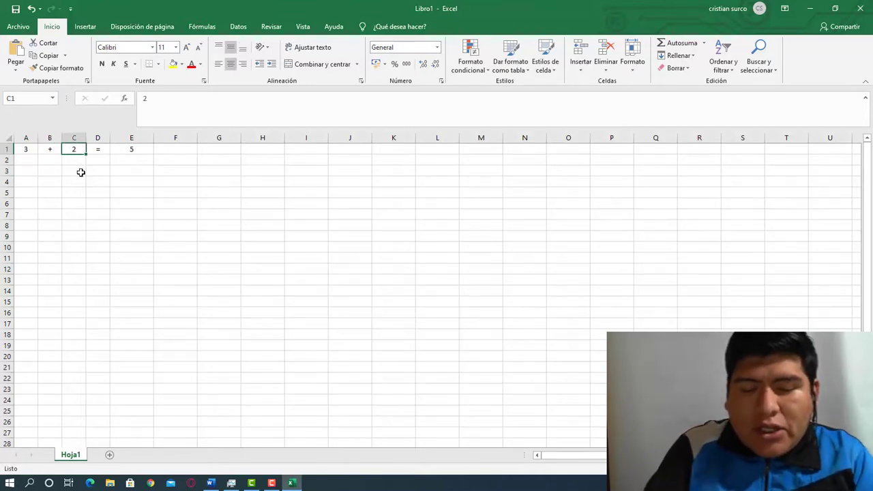
text(945)
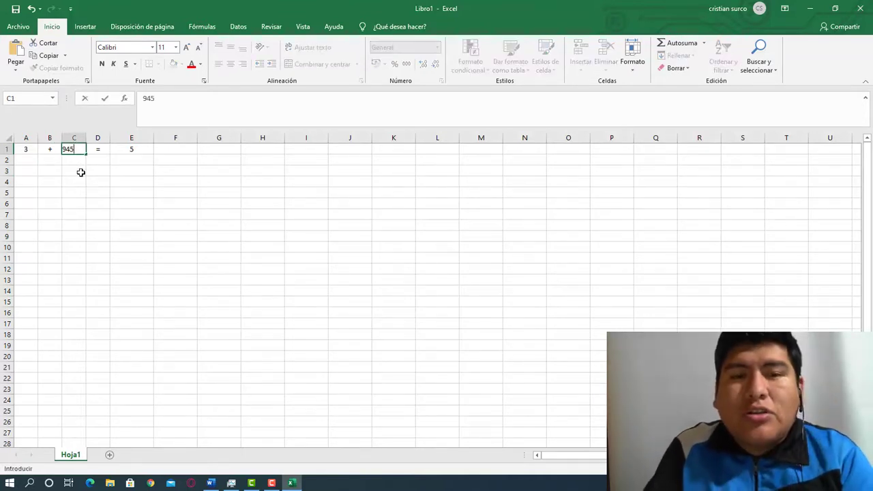
text(6)
key(Return)
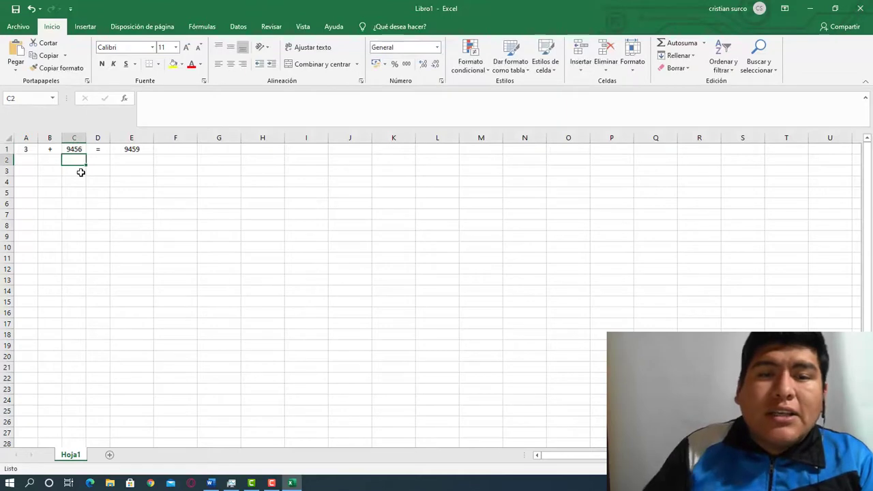
- Change the addend in cell A1 to 8410 and check the formula behind the result in cell E1
click(26, 151)
text(8410)
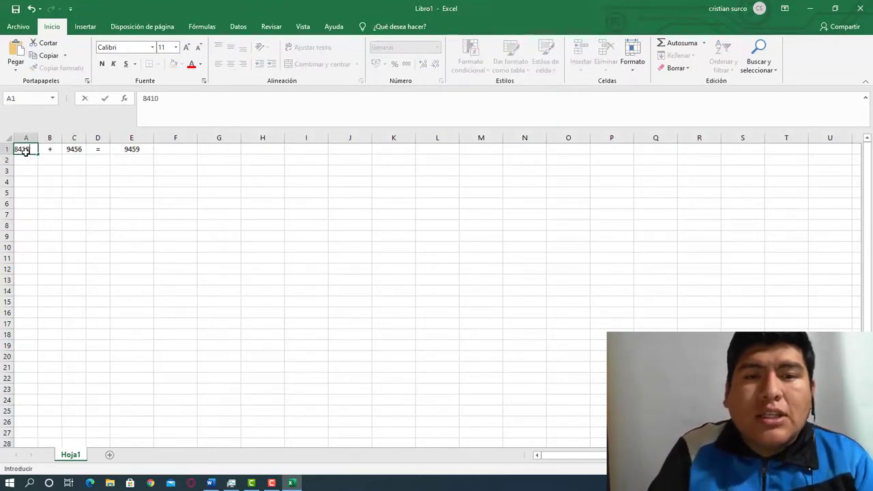
key(Return)
click(146, 152)
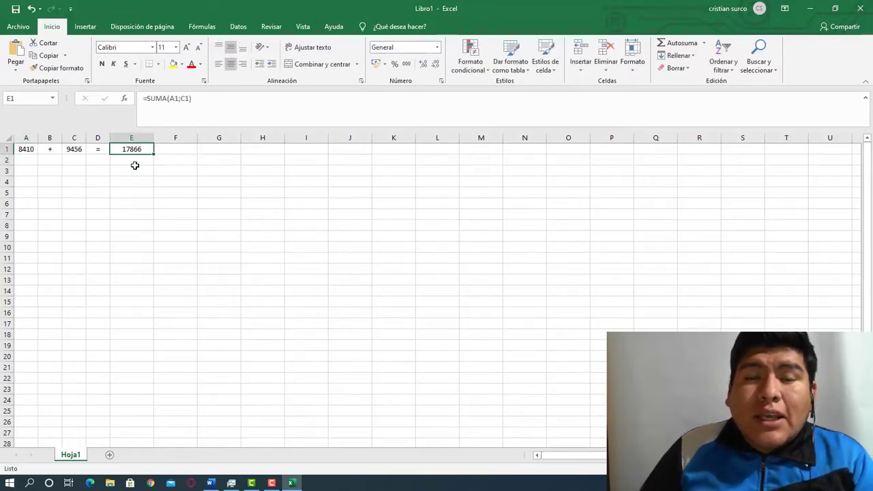
click(102, 169)
click(127, 138)
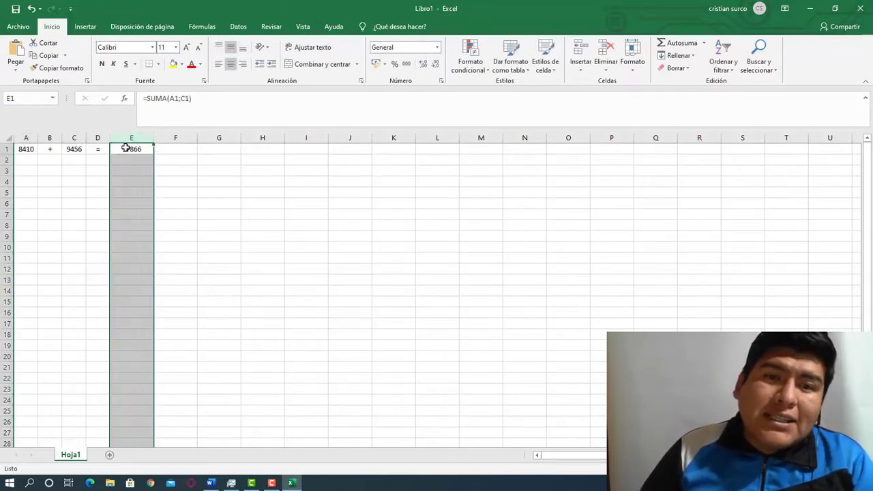
click(113, 160)
click(24, 148)
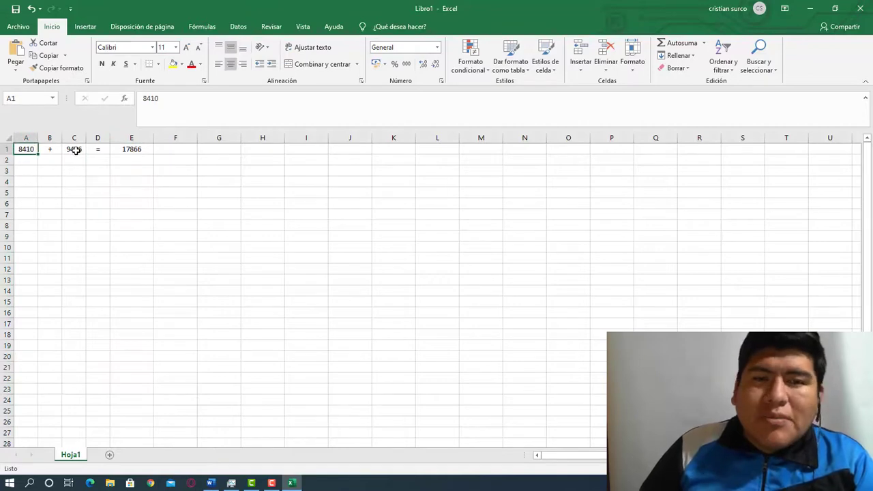
- Inspect the content of cell C1 in the formula bar and shrink the formula bar to a single line
click(75, 150)
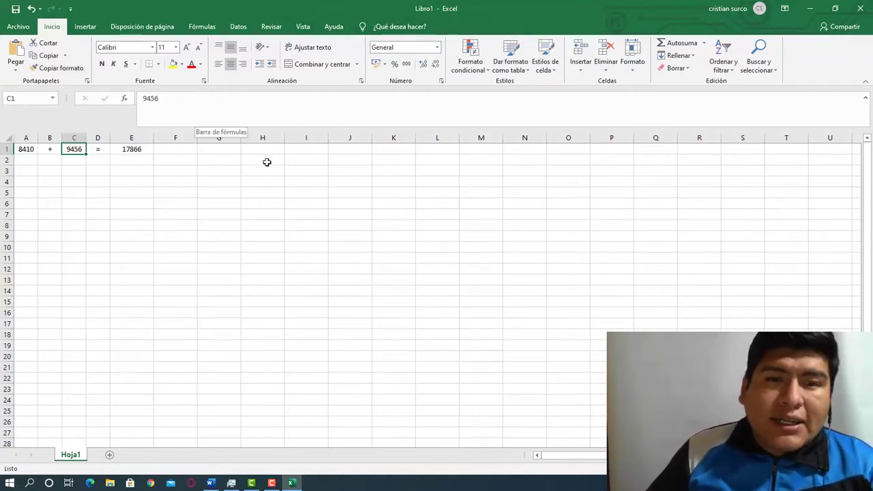
click(166, 113)
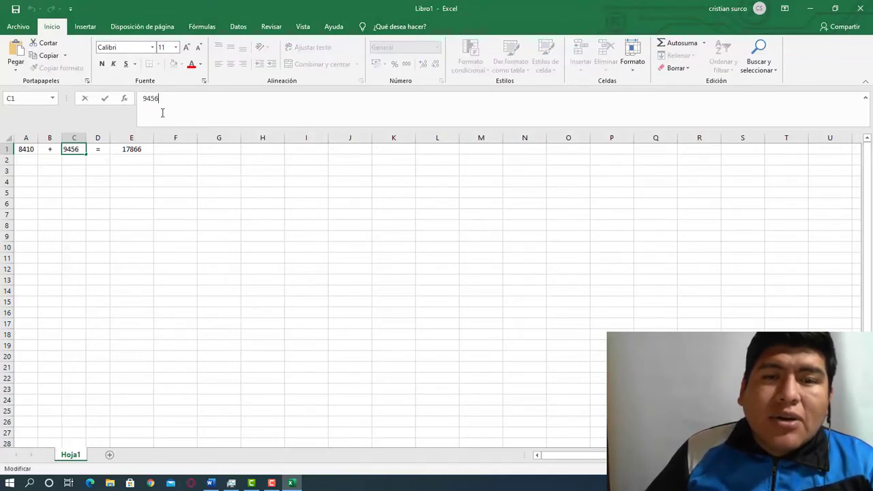
double_click(146, 100)
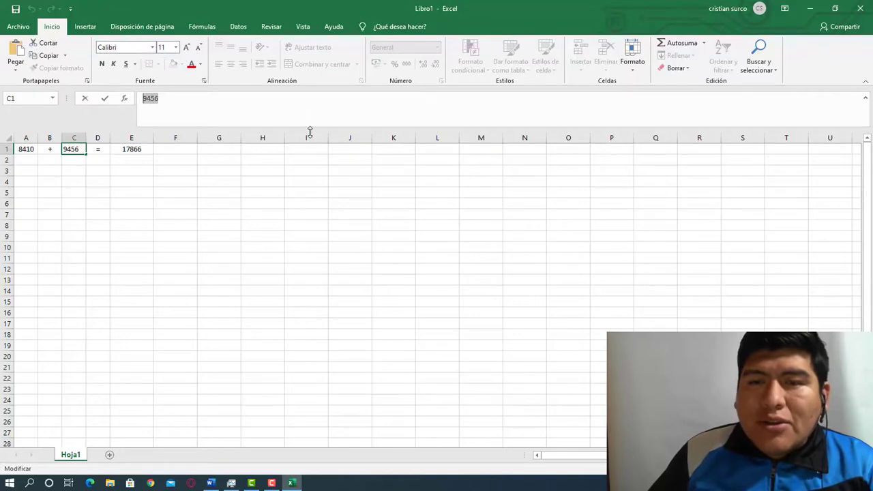
drag(310, 128, 313, 113)
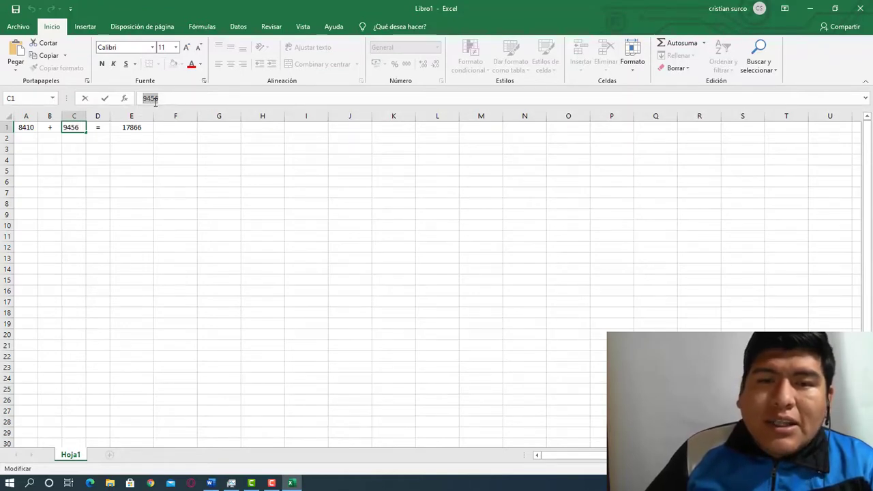
click(113, 158)
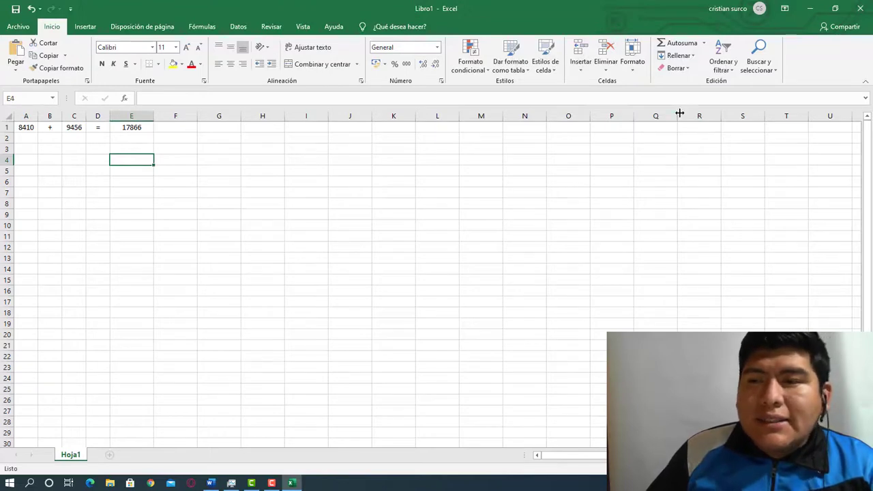
- Clear the whole addition example from cells A1 to F1
click(27, 127)
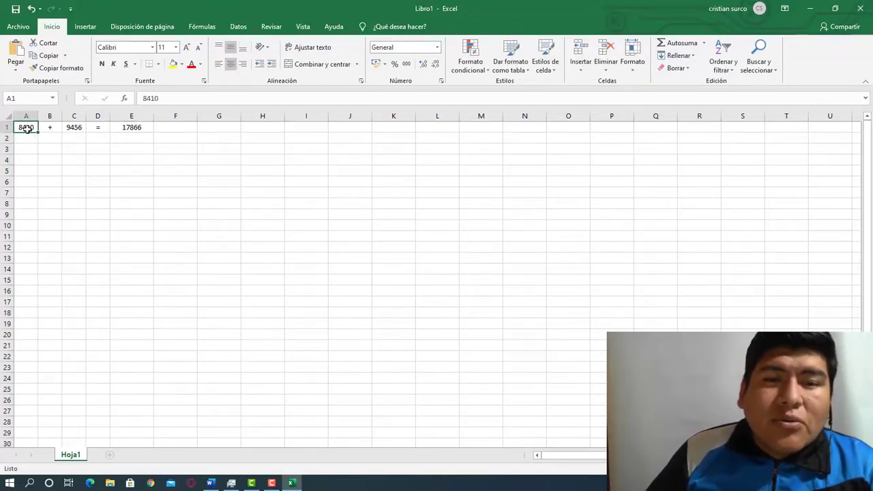
drag(28, 128, 157, 126)
key(Delete)
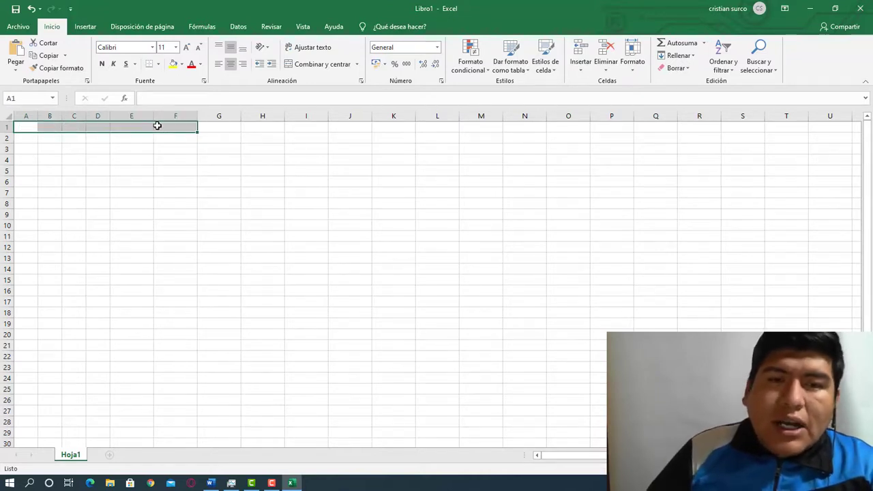
click(156, 146)
- Examine the references of individual cells along row 1, from A1 across to R1
click(32, 127)
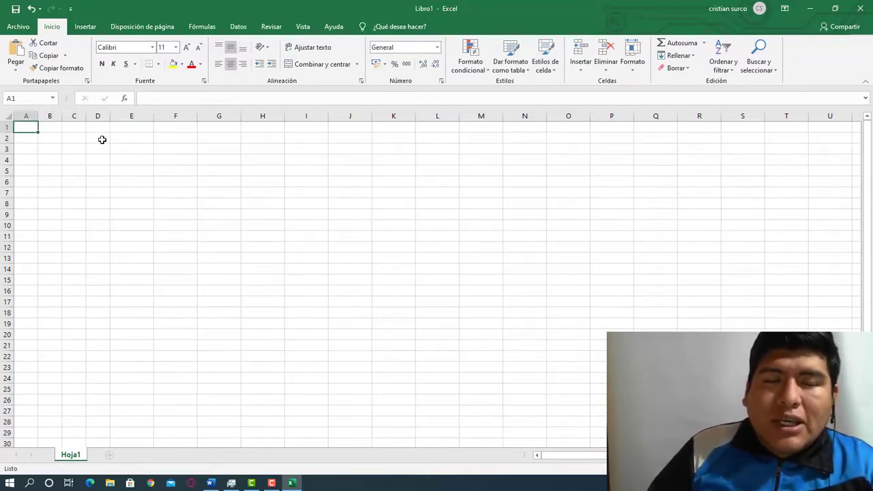
click(44, 126)
click(69, 127)
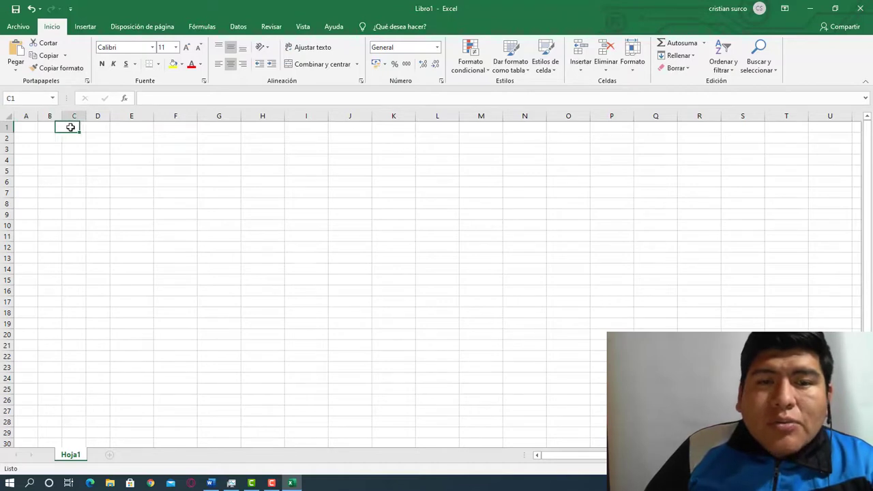
click(19, 130)
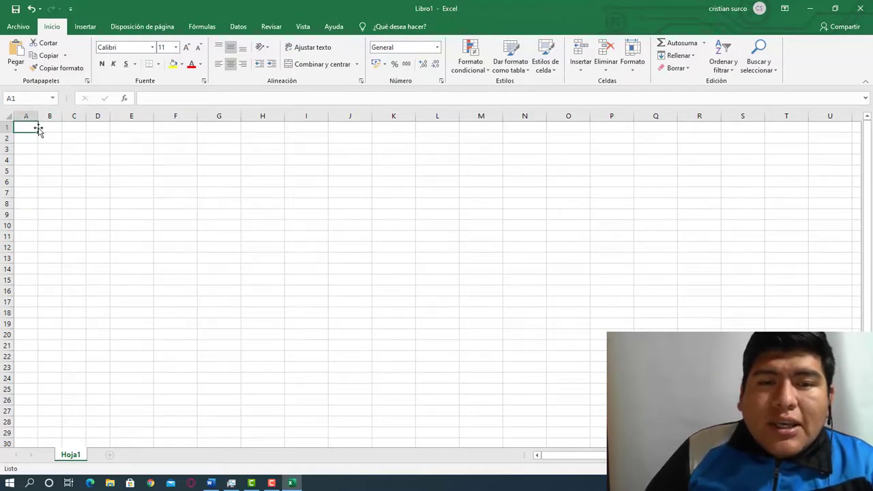
click(45, 127)
click(92, 128)
click(19, 128)
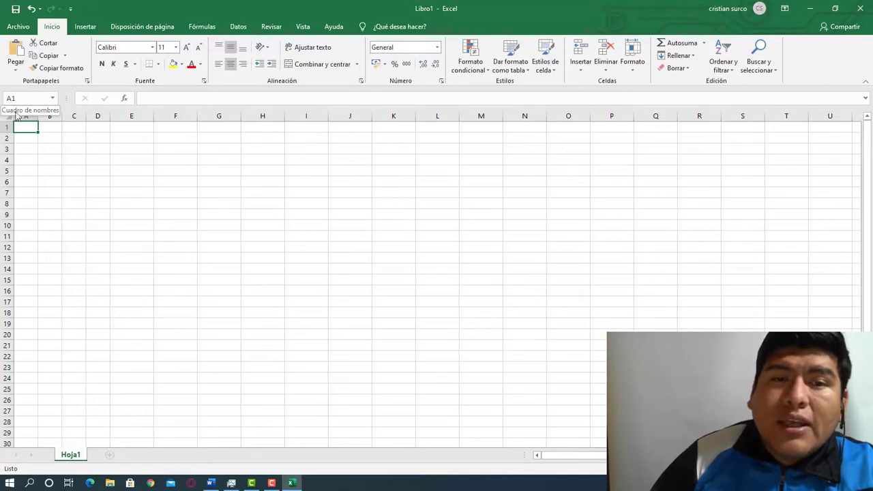
click(51, 127)
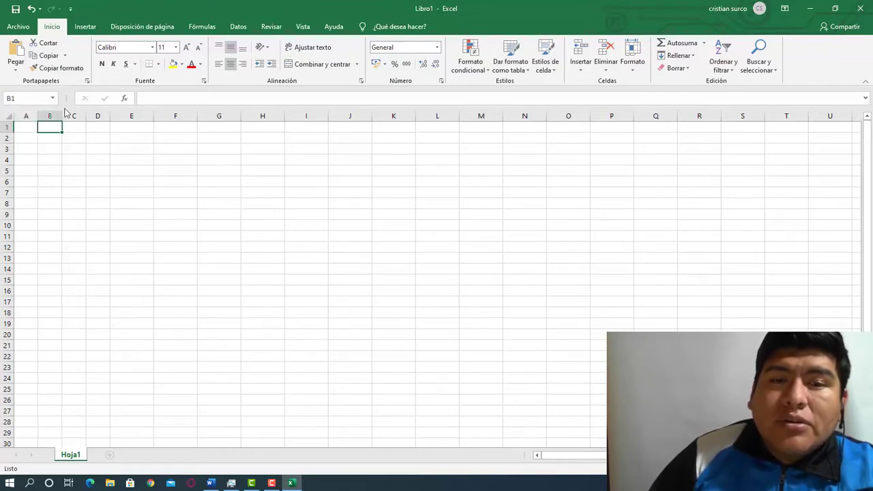
click(137, 127)
click(404, 125)
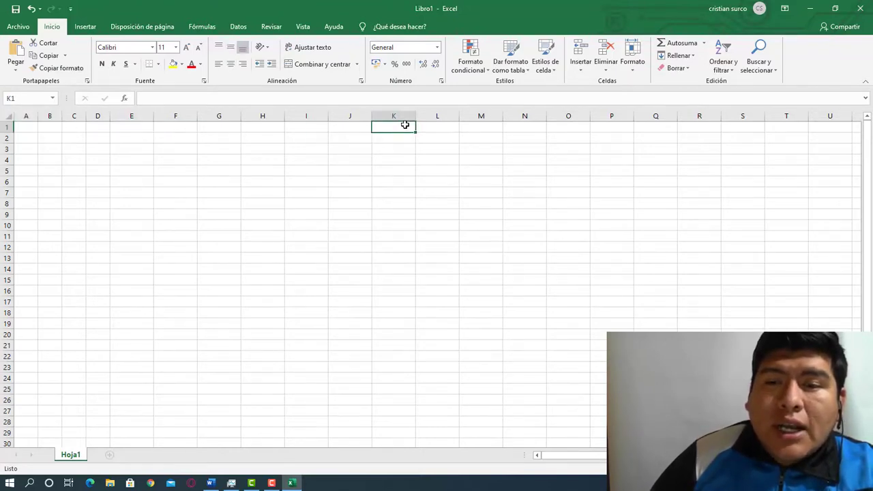
click(695, 125)
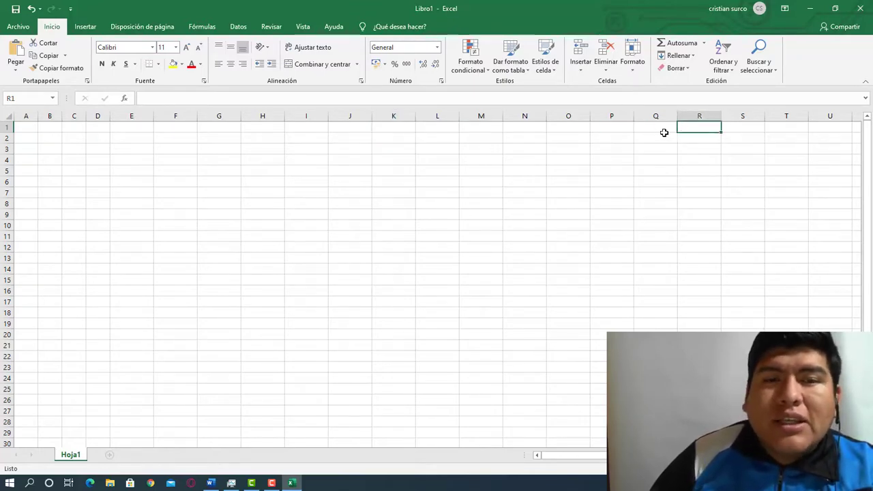
- Examine the references of cells scattered across the grid, such as O22 and H16, and return to A1
click(412, 226)
click(97, 279)
click(553, 353)
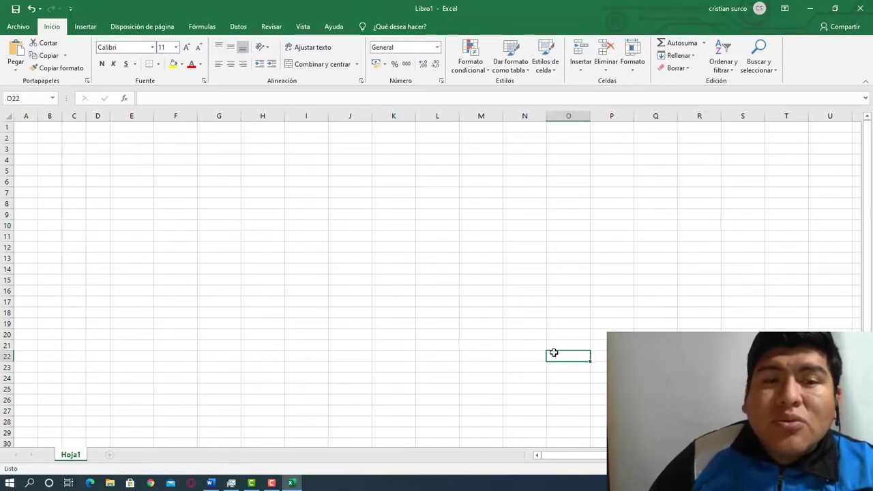
click(379, 257)
click(360, 328)
click(252, 287)
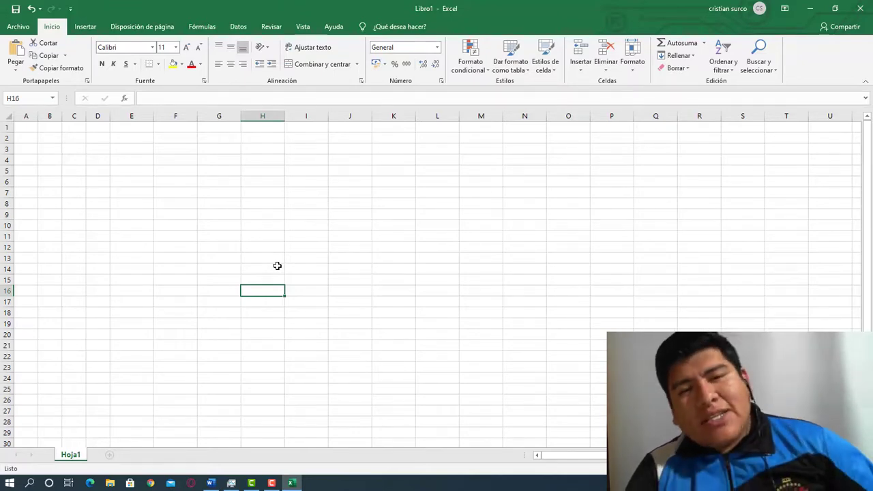
click(219, 268)
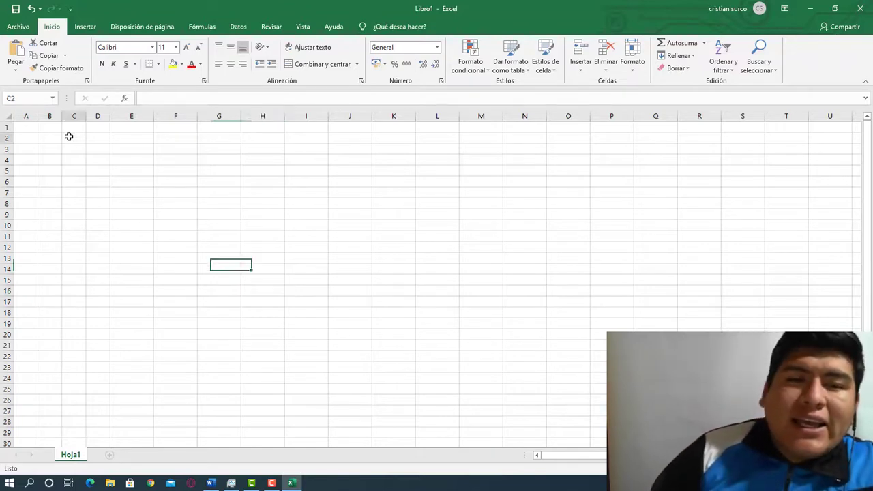
click(68, 135)
click(30, 131)
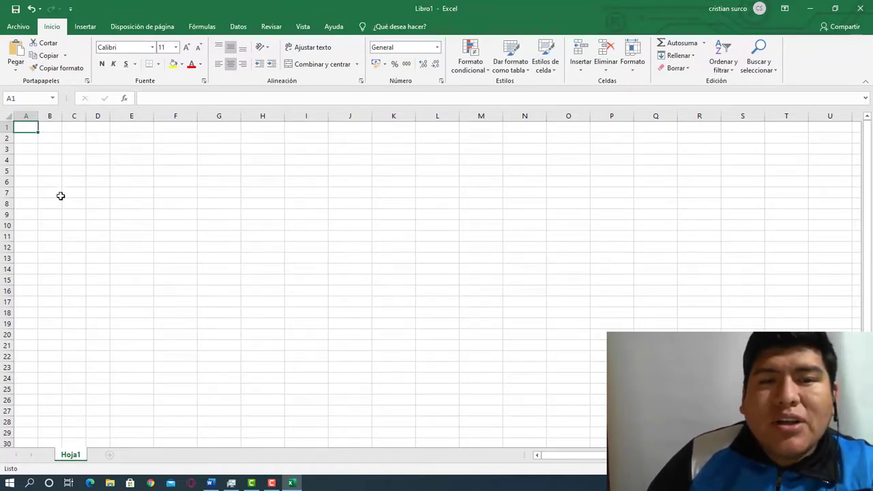
- Highlight columns A to K and rows 1 to 18 to compare lettered columns with numbered rows
drag(27, 115, 497, 112)
click(28, 115)
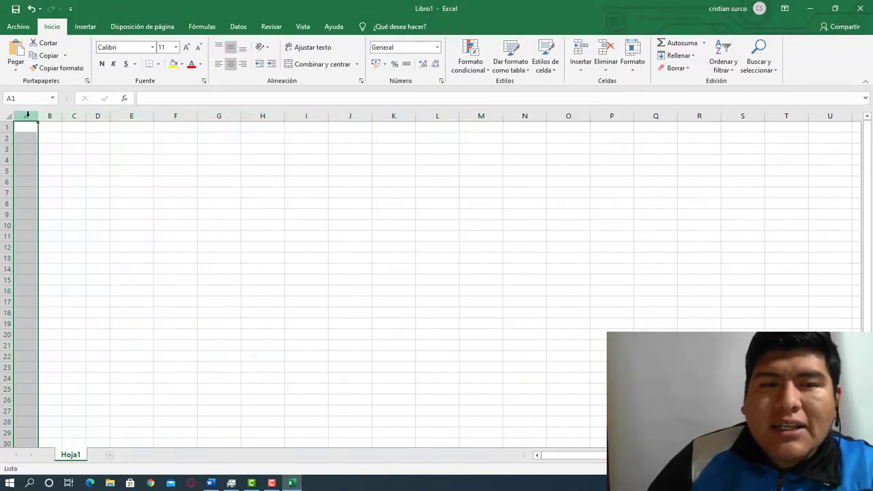
drag(28, 115, 415, 114)
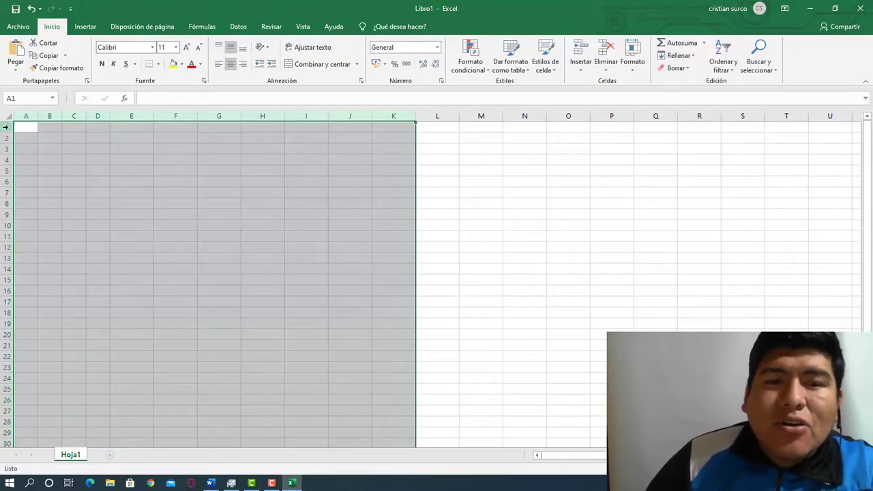
drag(7, 128, 4, 314)
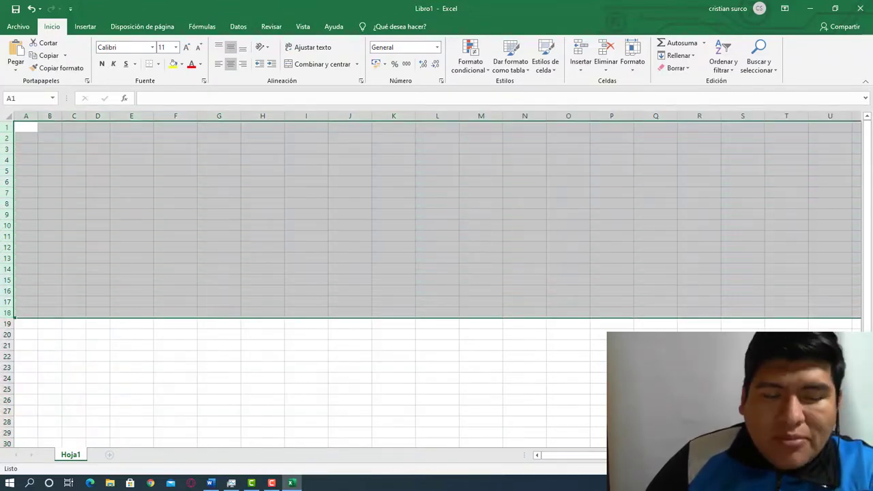
click(312, 134)
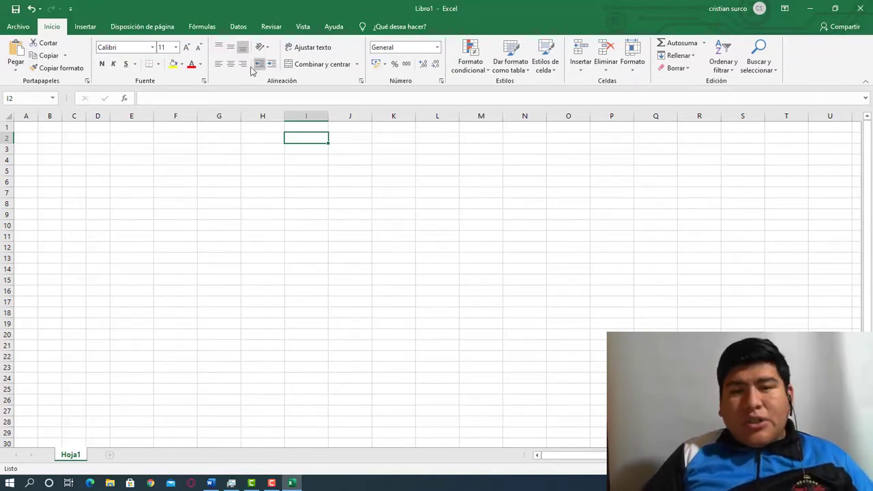
click(115, 150)
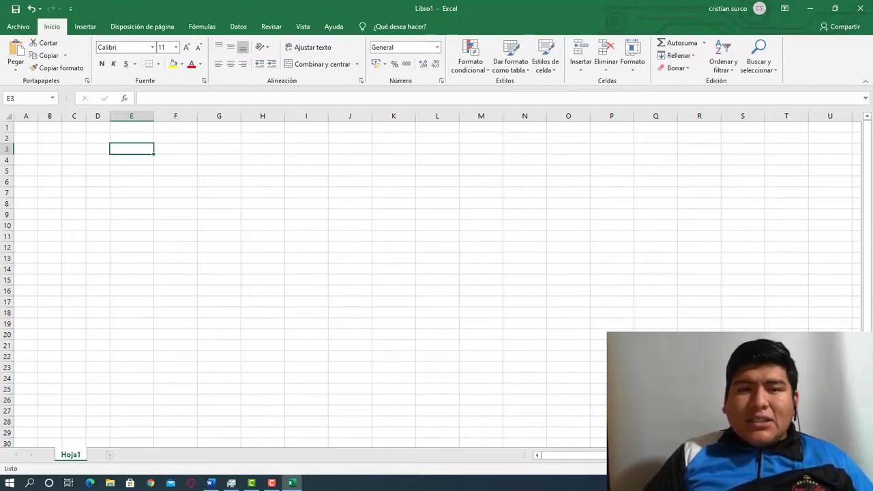
click(18, 126)
- Review the number format categories for cell L2, from Número through Científica, without applying any
click(423, 139)
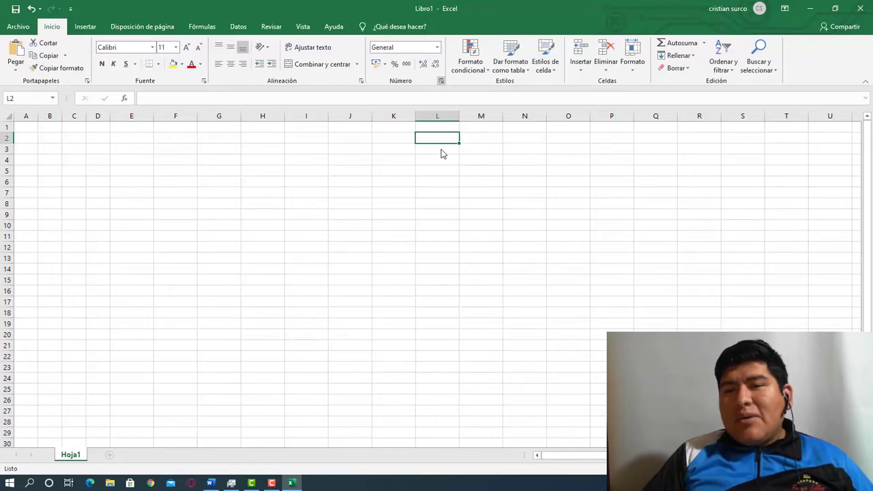
key(ctrl+1)
drag(378, 60, 635, 112)
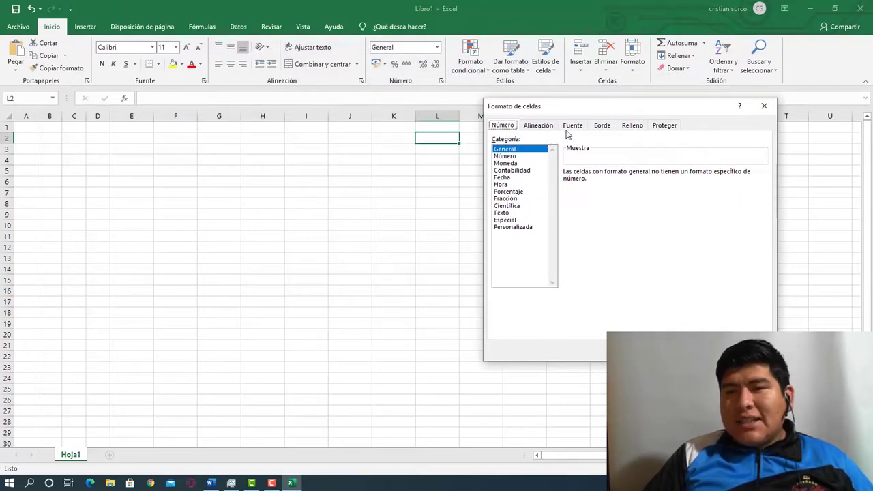
click(512, 159)
click(512, 165)
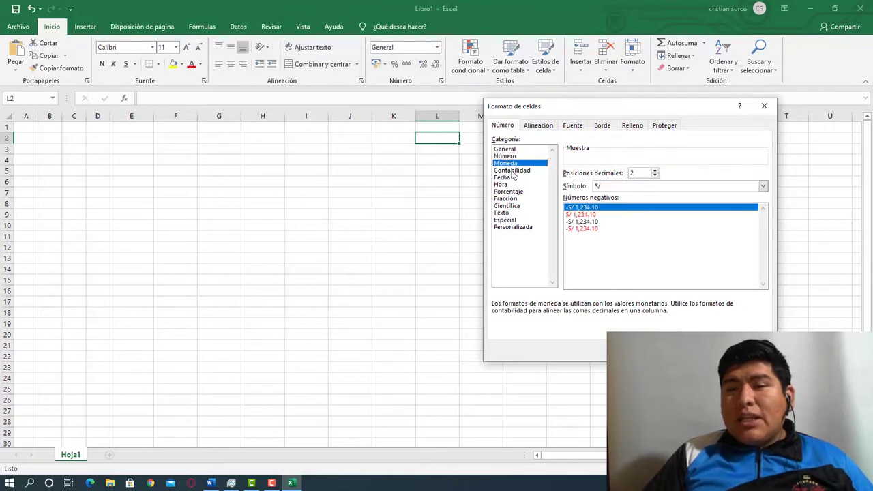
click(513, 171)
click(511, 178)
click(511, 184)
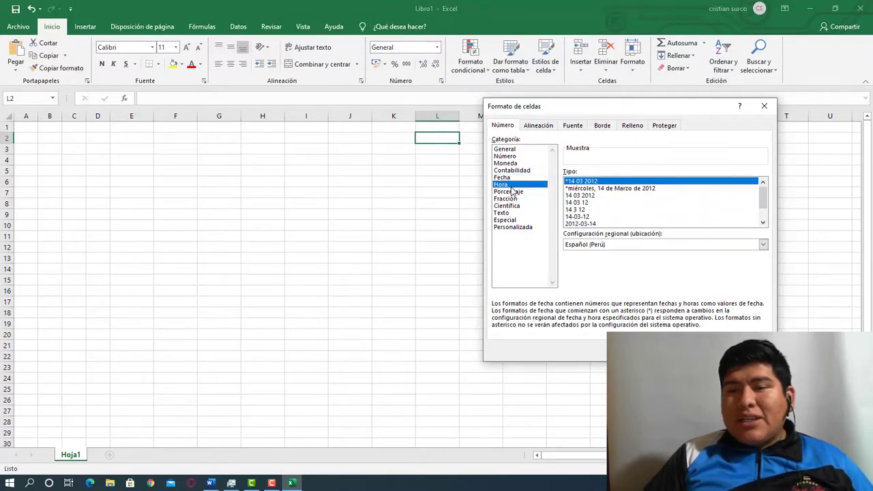
click(512, 192)
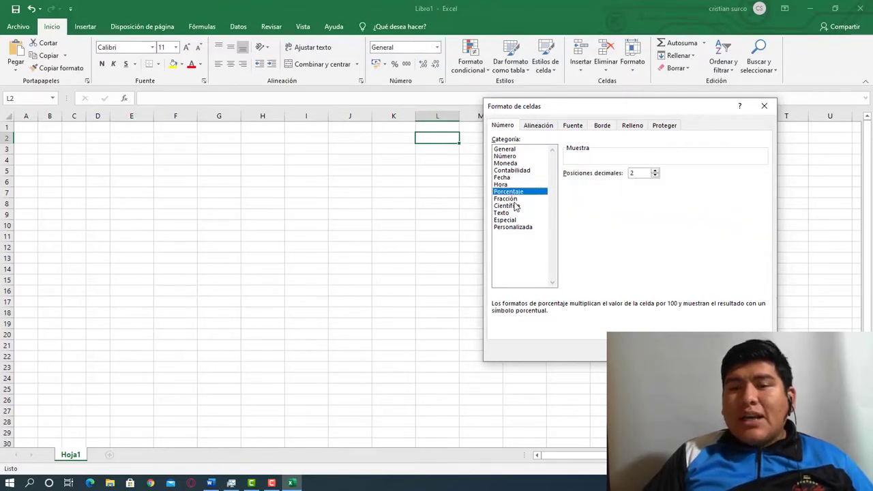
click(515, 207)
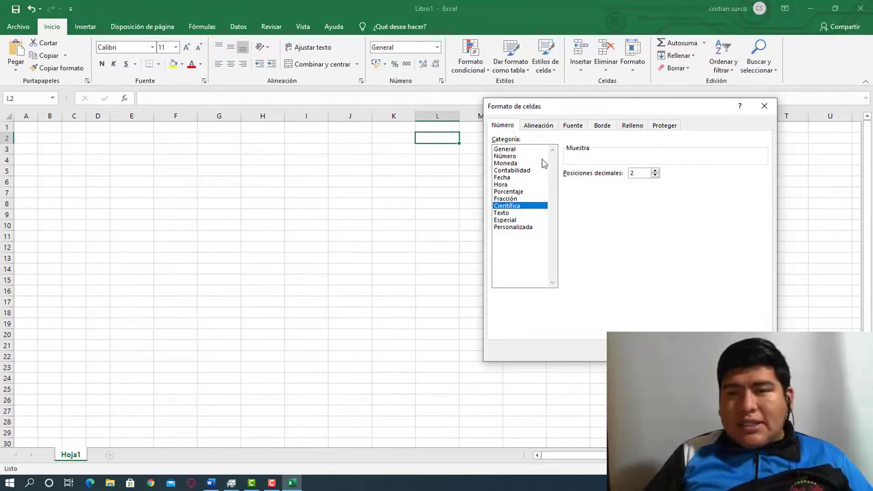
key(Escape)
click(97, 137)
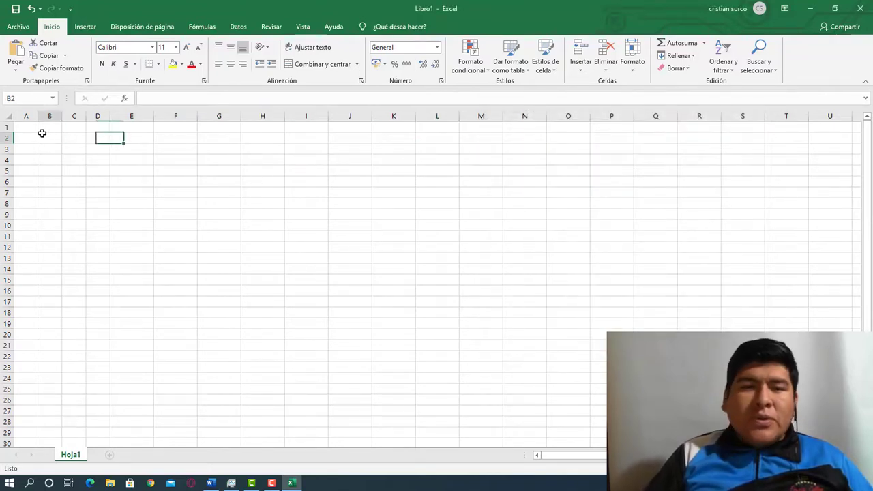
click(42, 135)
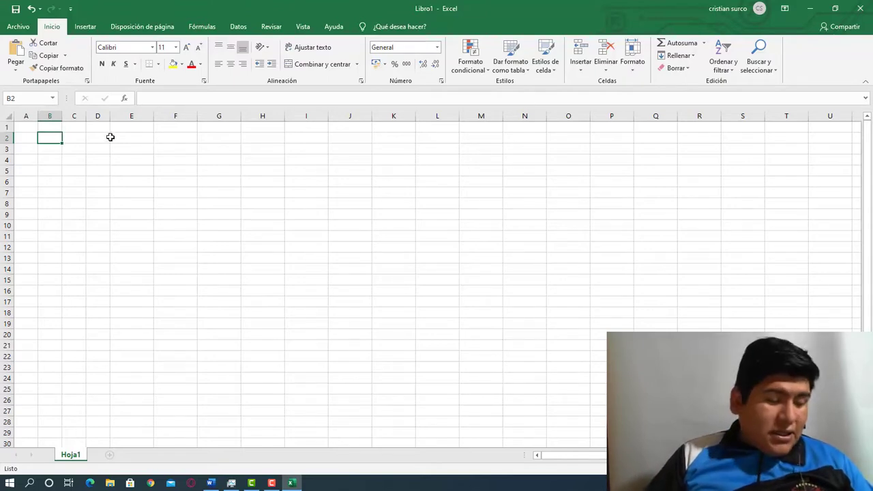
- Enter the first two column headings, Numeros in B2 and Alineación in C2
click(121, 127)
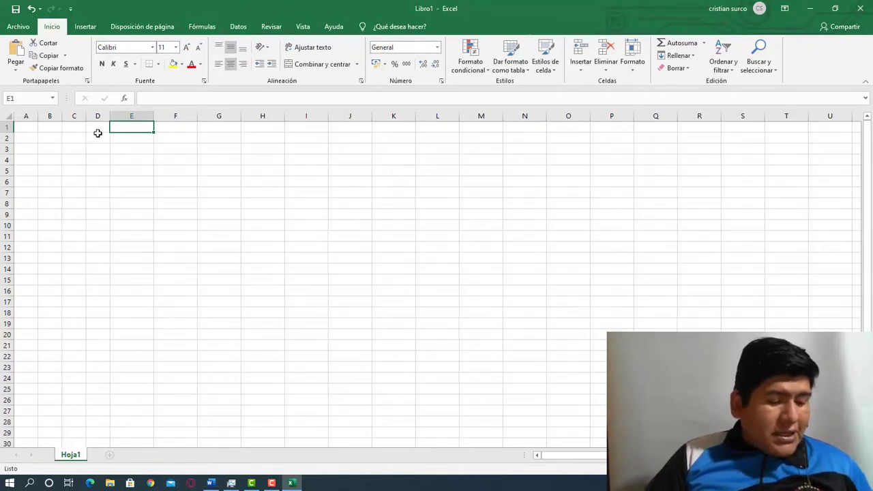
click(58, 139)
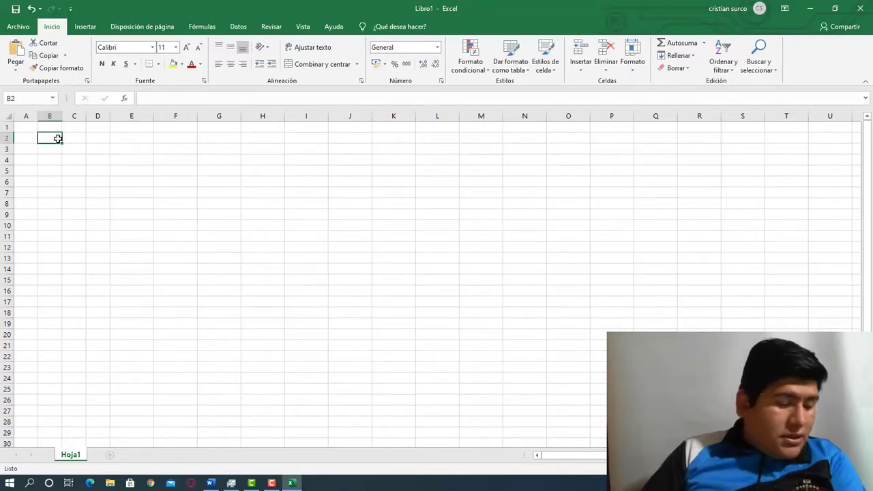
text(N)
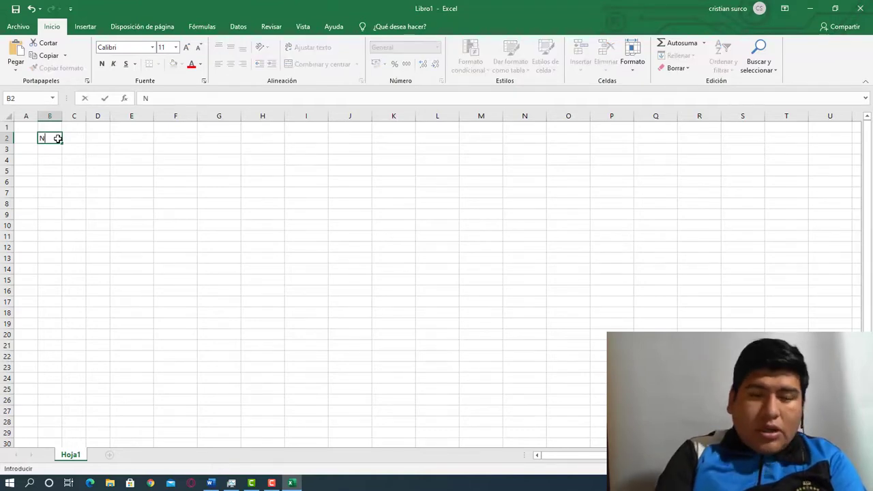
text(umeros)
key(Tab)
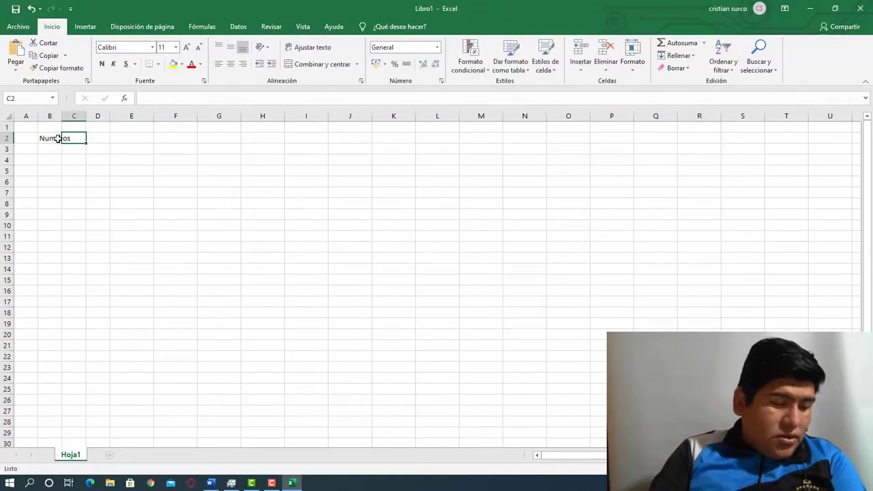
text(Aline)
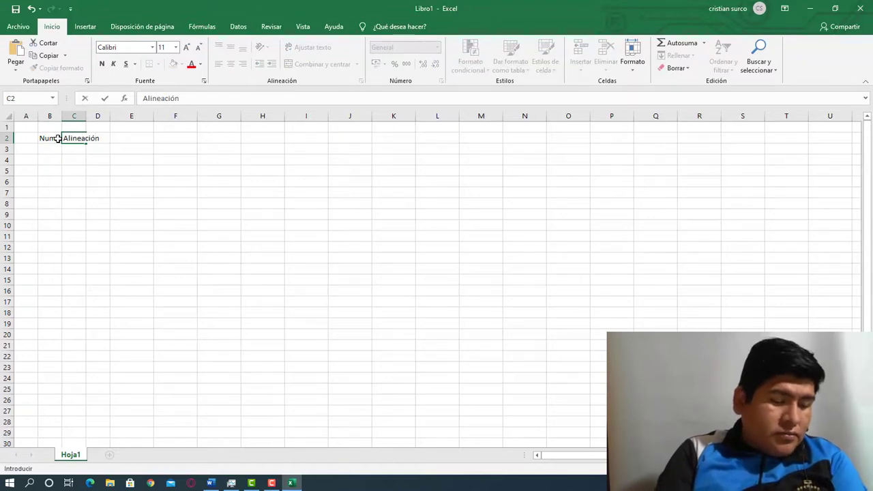
text(ación)
key(Tab)
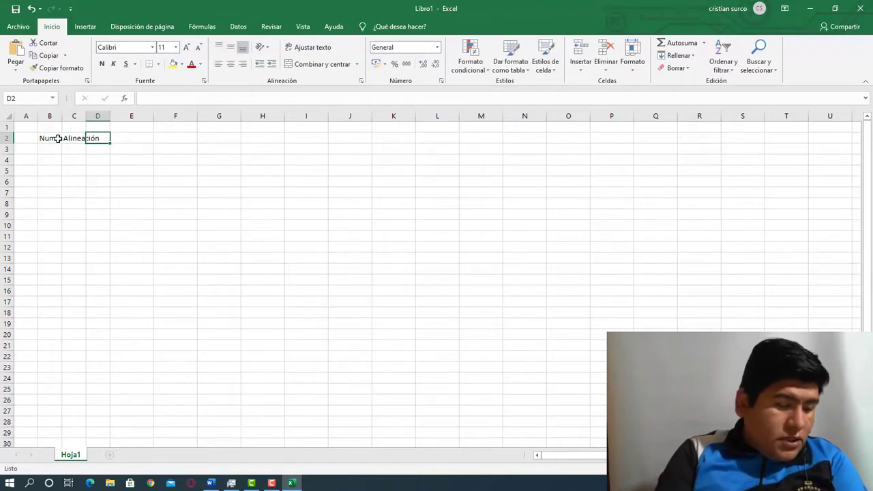
- Continue the heading row with Fuente in D2, Borde in E2 and Fondo in F2
text(Fuente)
key(Tab)
text(B)
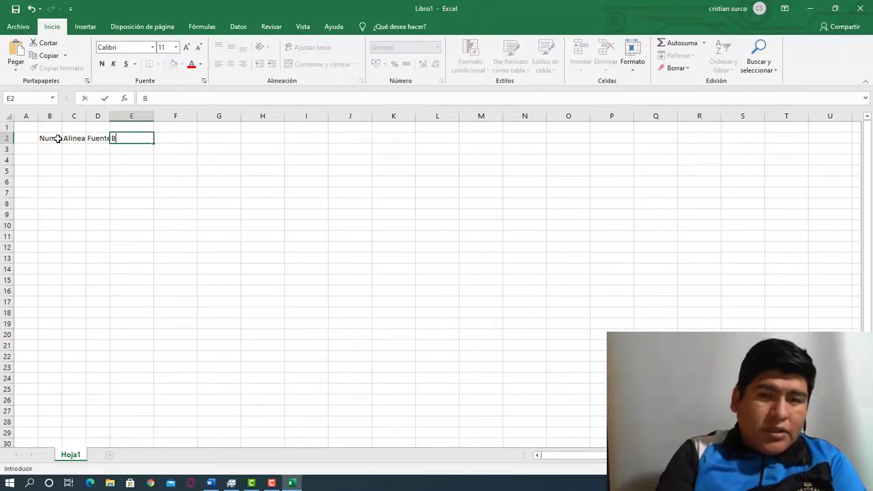
text(orde)
key(Tab)
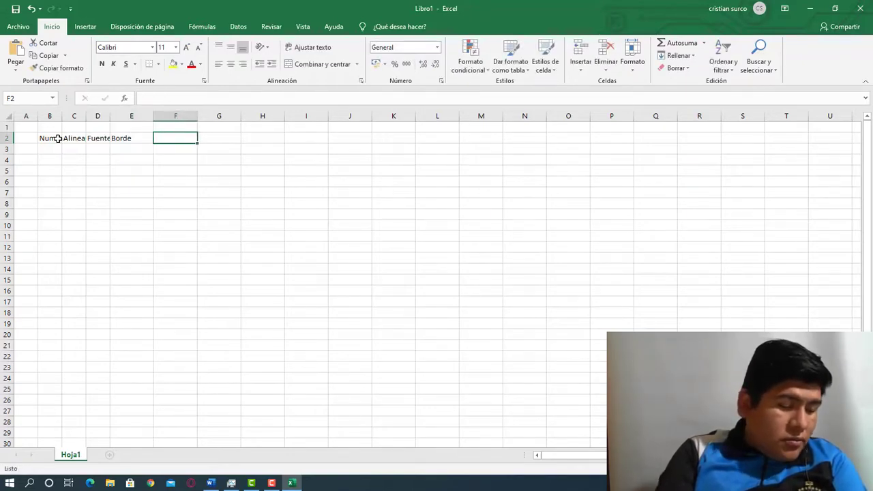
text(Fondo)
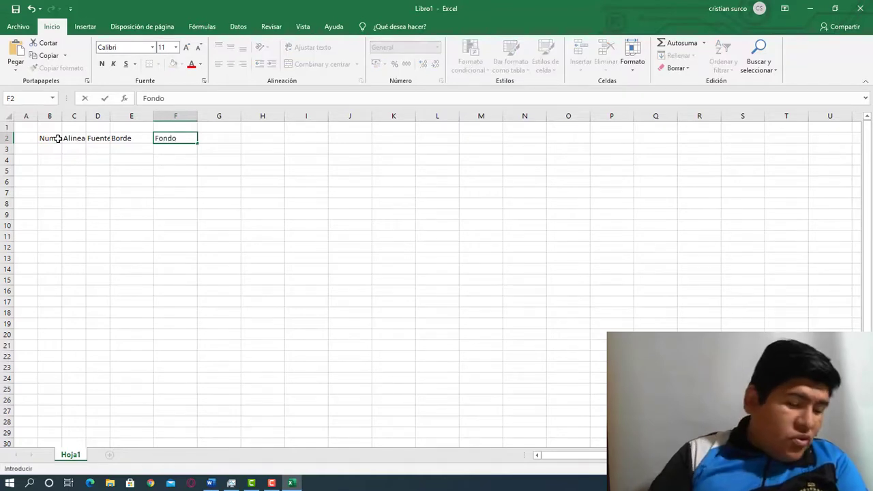
click(95, 157)
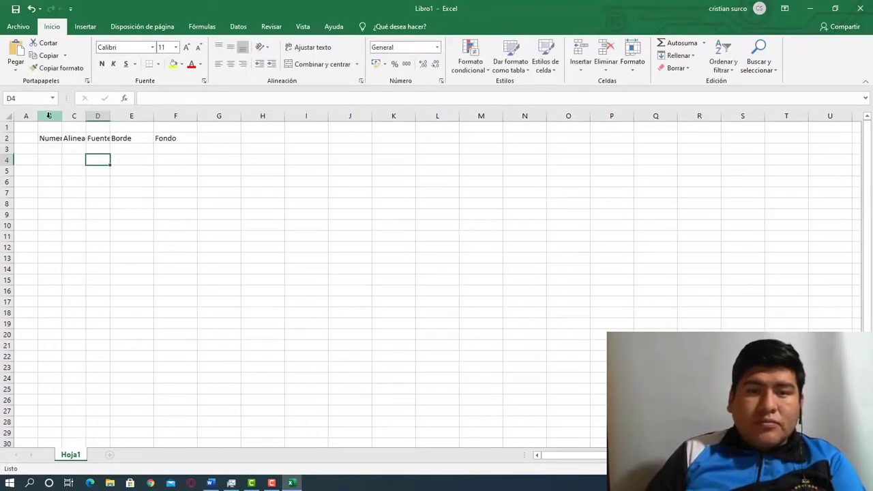
- Autofit the widths of columns B to F to their headings
drag(49, 117, 161, 115)
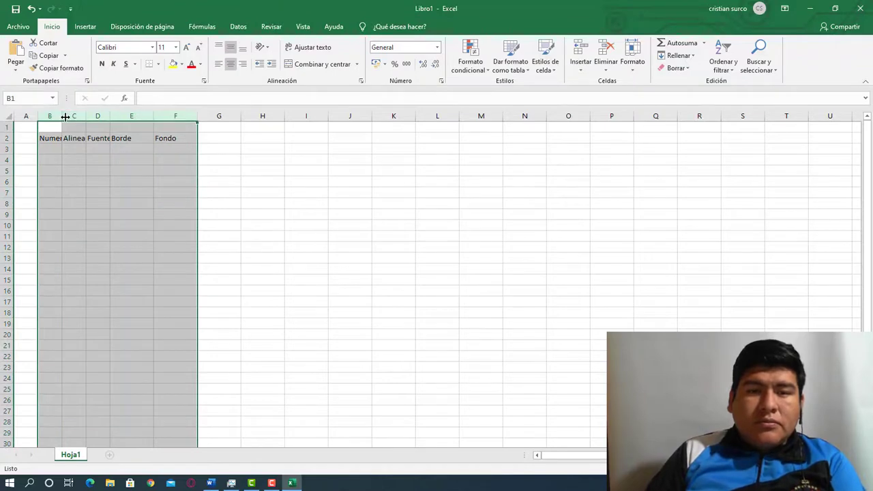
double_click(63, 116)
click(104, 148)
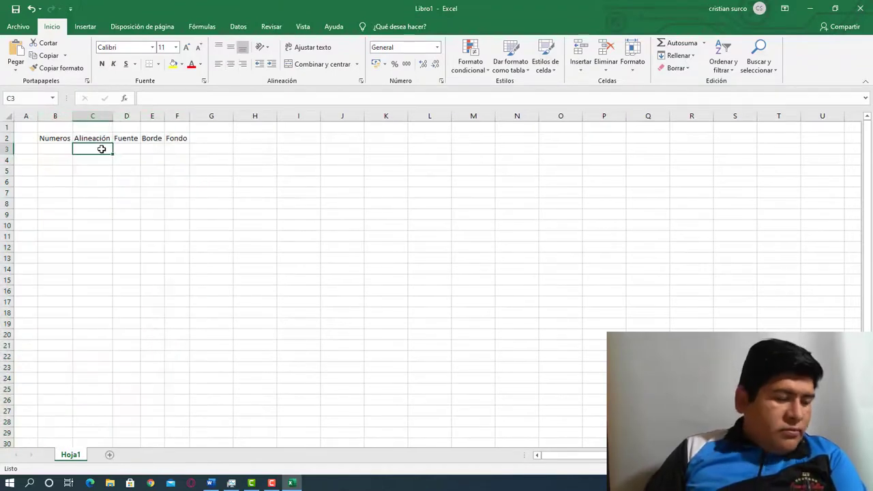
- Enter 100, 200 and 300 in B3:B5 under Numeros and extend the series down to 900 in B11
click(64, 148)
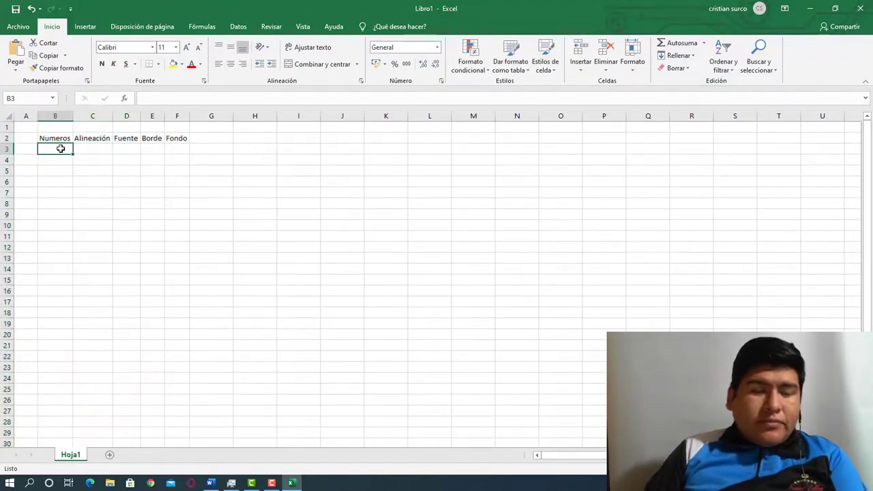
text(100)
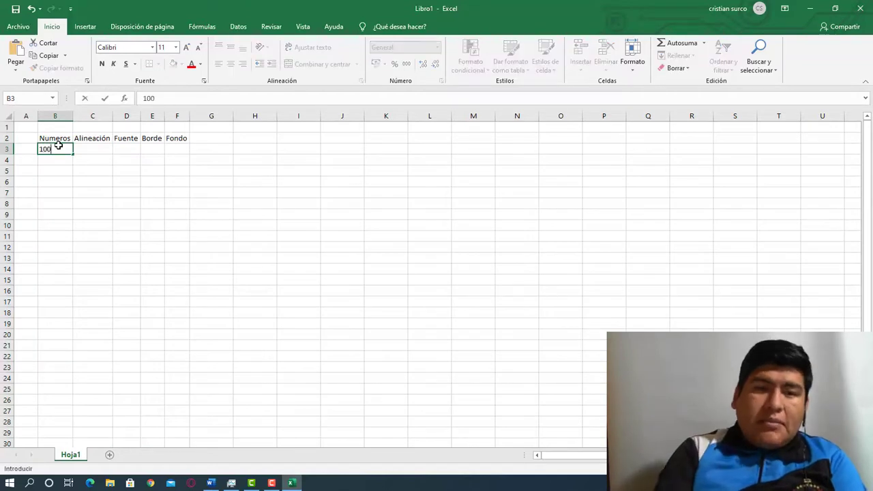
key(Return)
text(200)
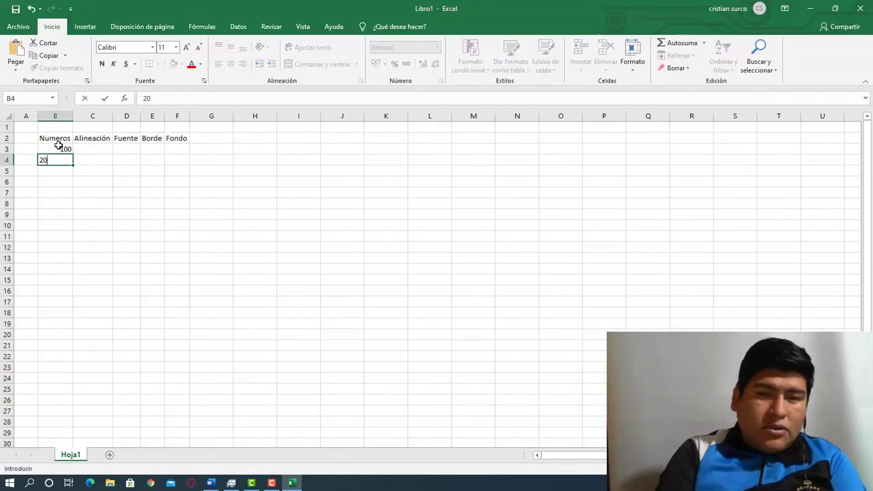
key(Return)
text(300)
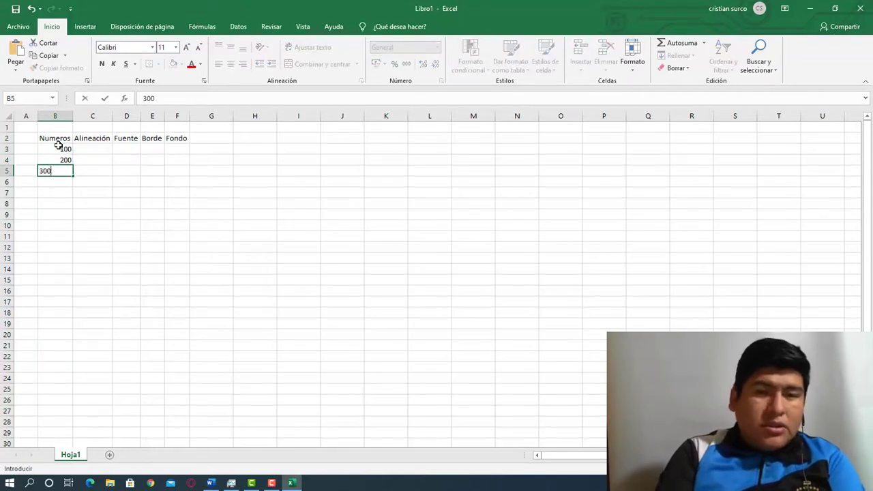
key(Return)
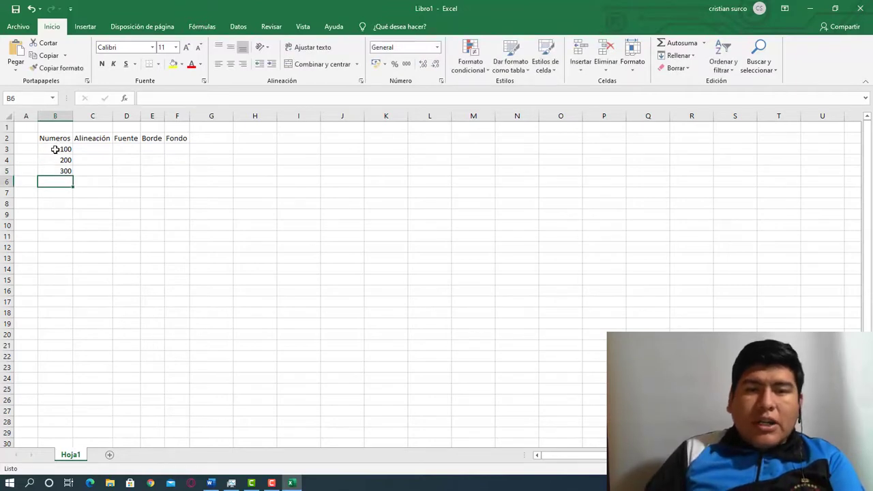
drag(54, 149, 73, 241)
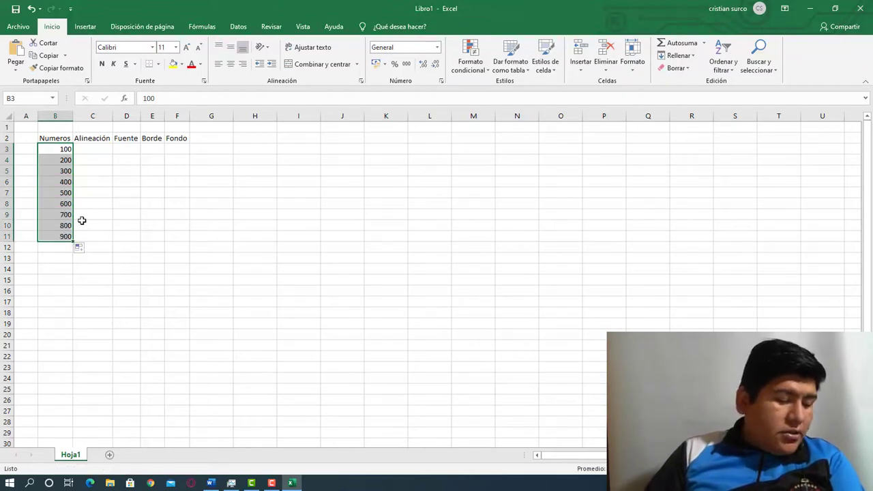
click(91, 194)
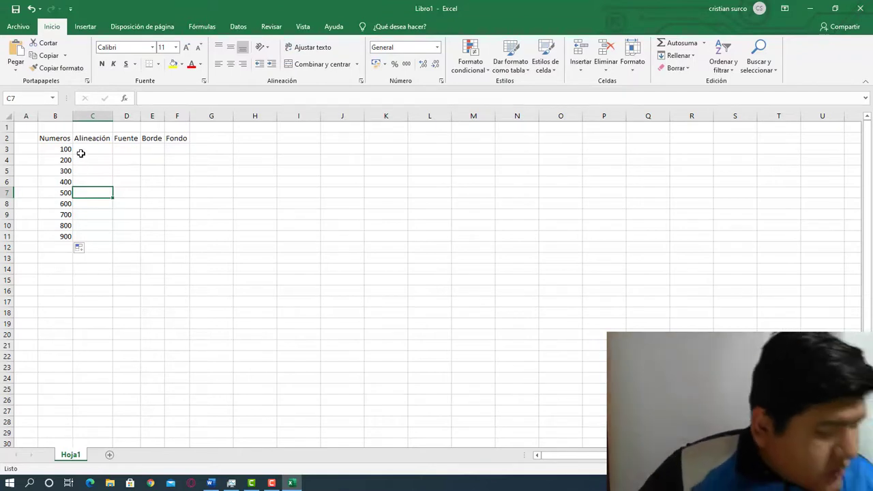
- Enter the sample text hola in D3 under the Fuente heading
click(136, 148)
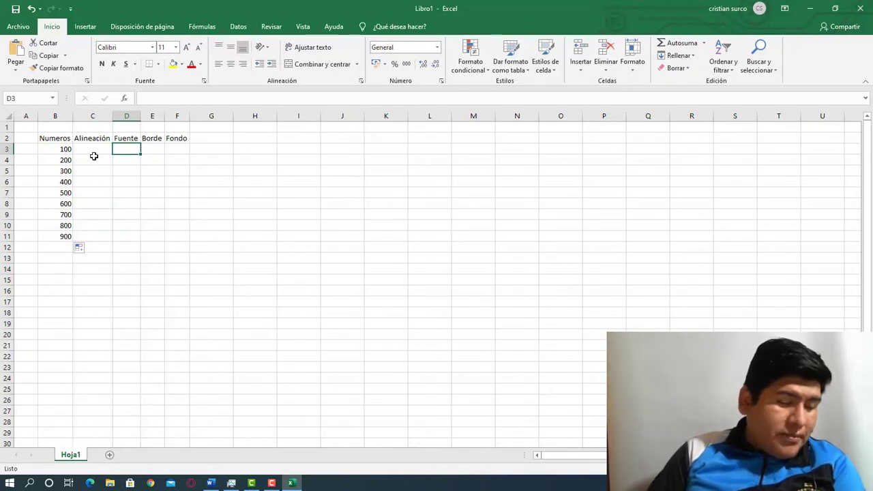
text(hola)
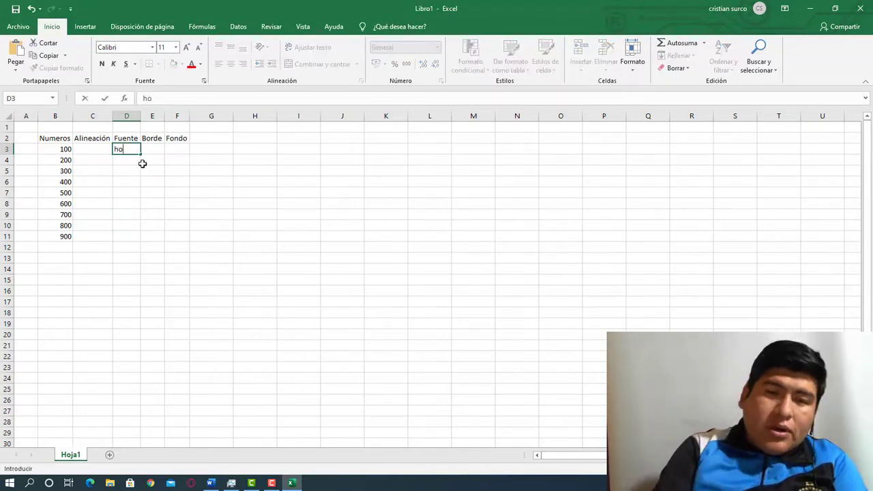
key(Return)
key(Right)
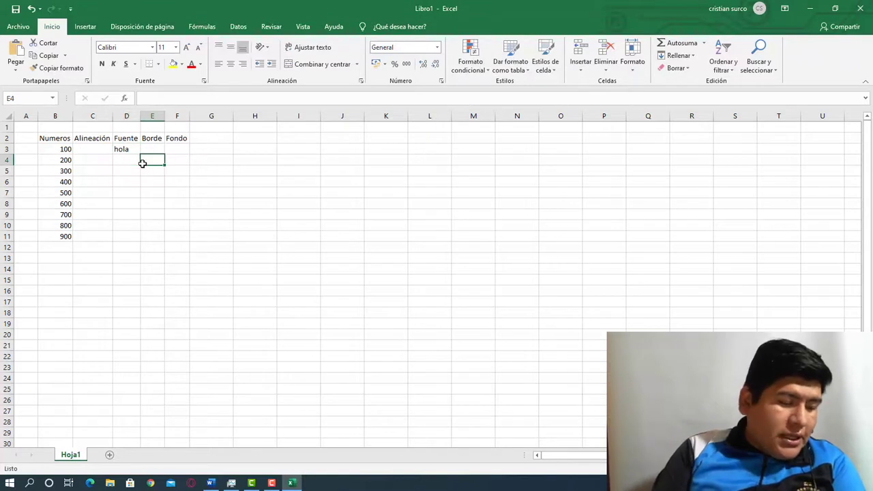
key(Up)
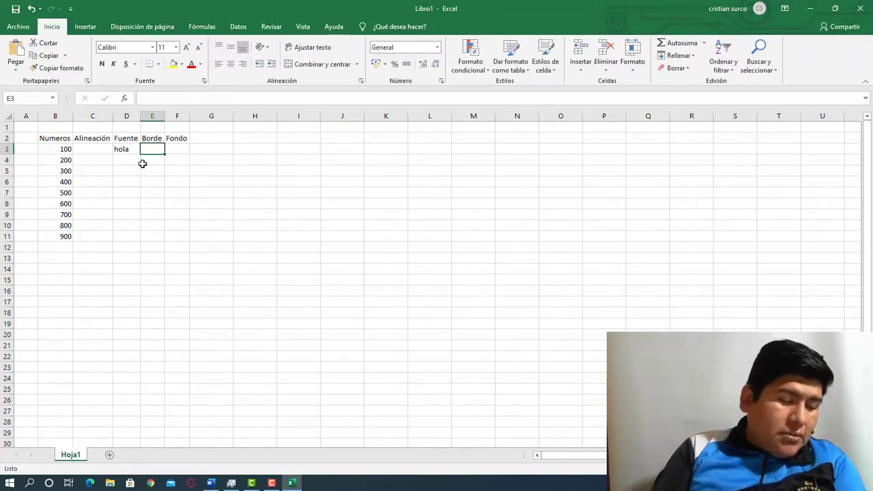
key(Right)
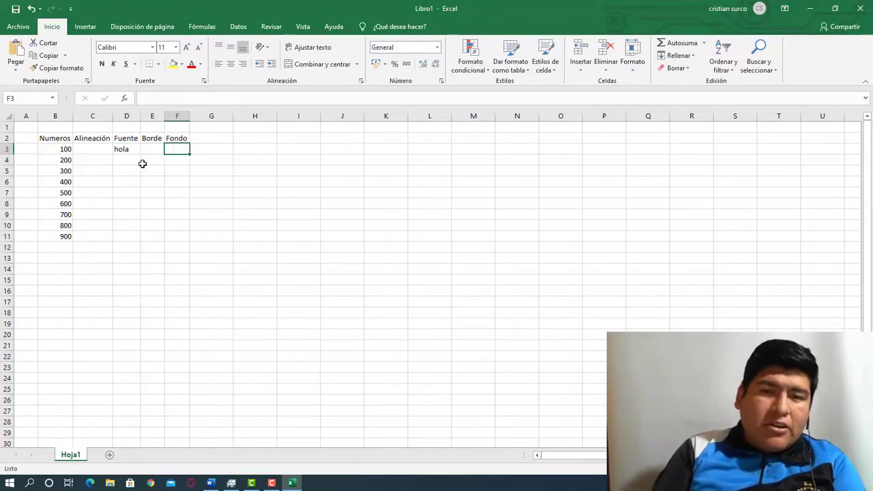
click(89, 151)
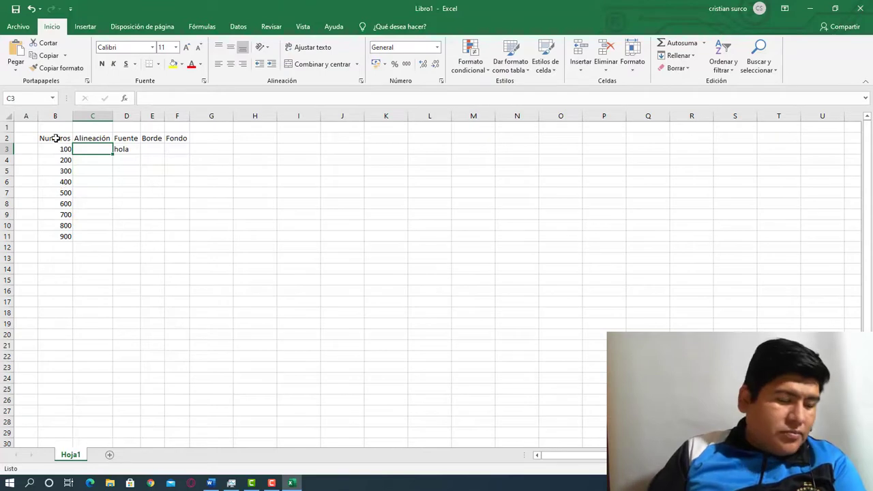
- Format the numbers in B3:B11 as Moneda with the S/ symbol and 2 decimal places
drag(54, 148, 58, 234)
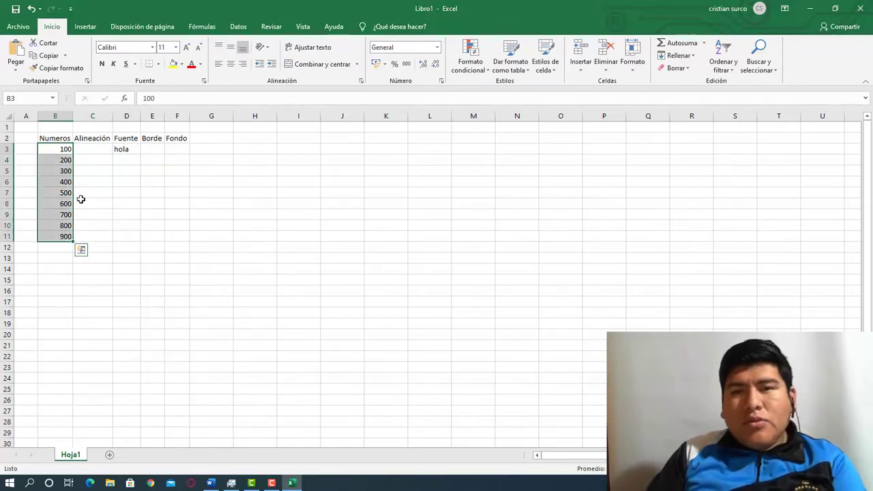
click(440, 81)
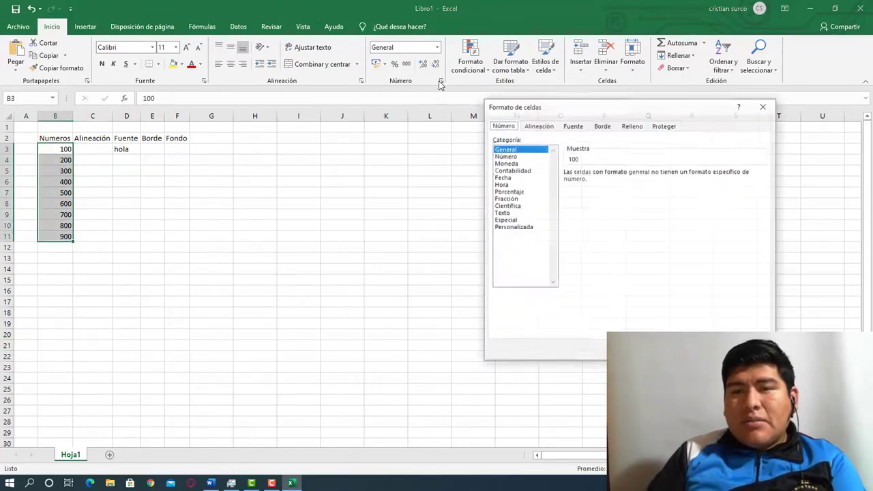
click(514, 156)
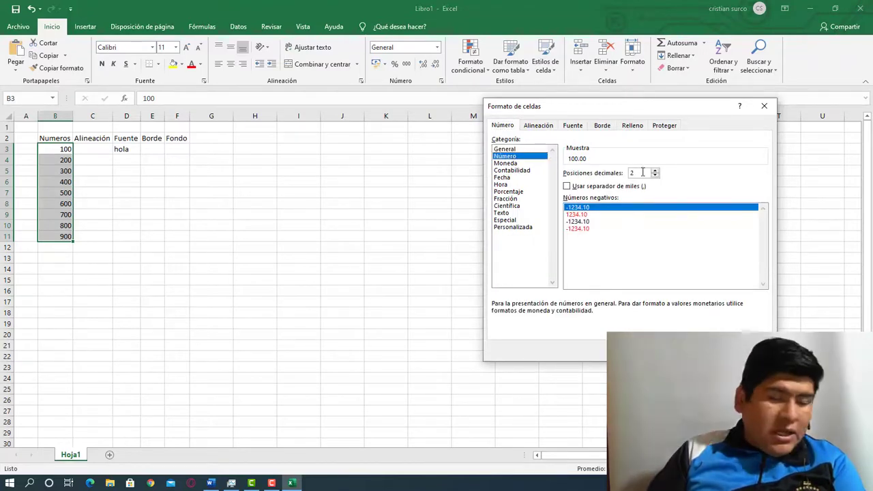
click(518, 164)
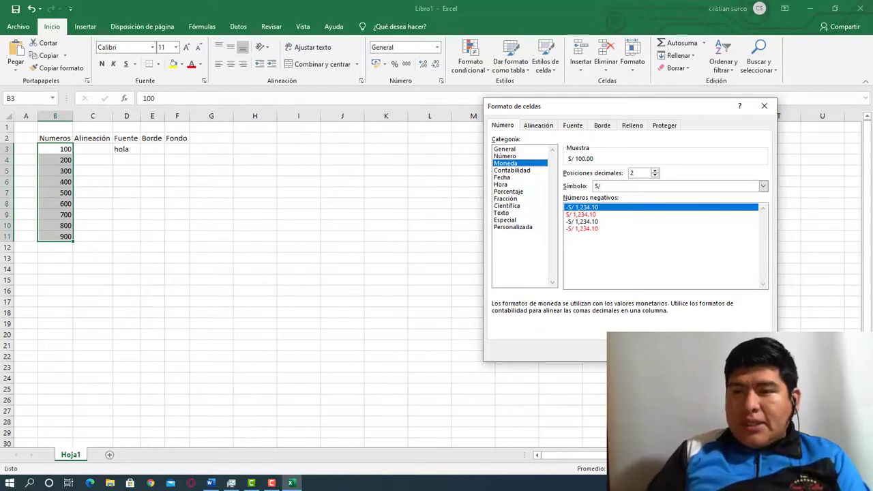
key(Return)
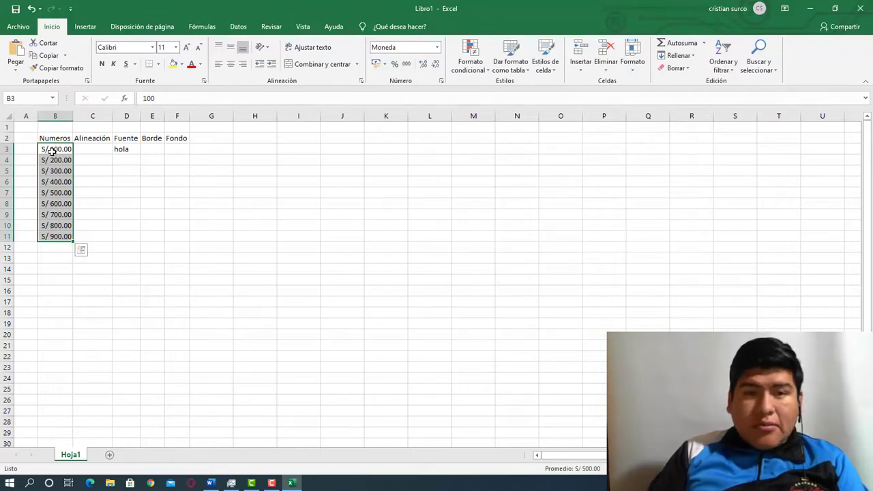
click(96, 204)
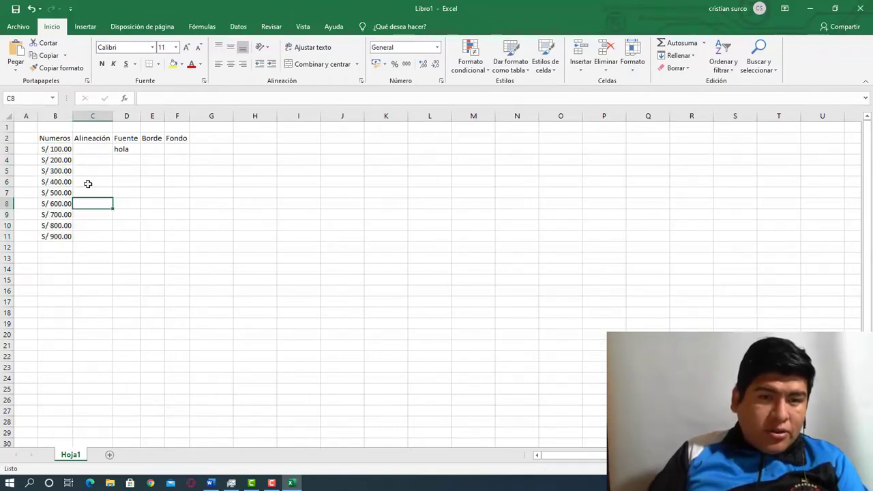
- Enter the sample number 45 in C4 under the Alineación heading
click(84, 148)
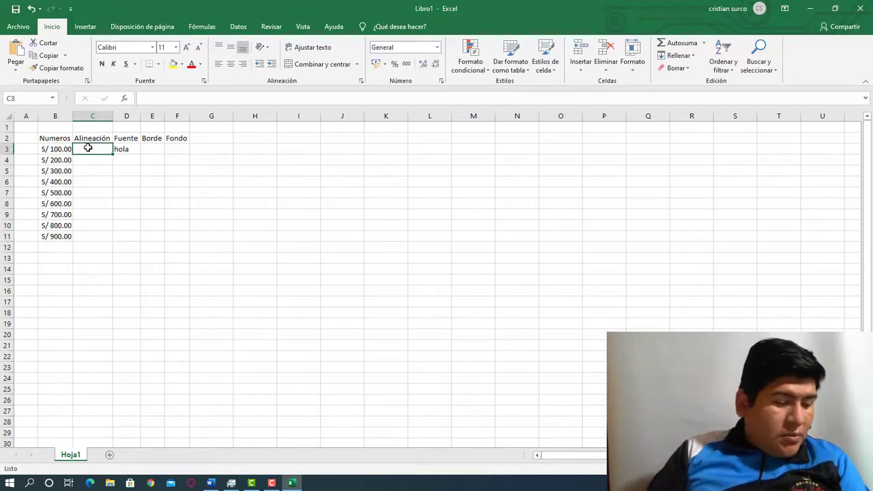
click(85, 158)
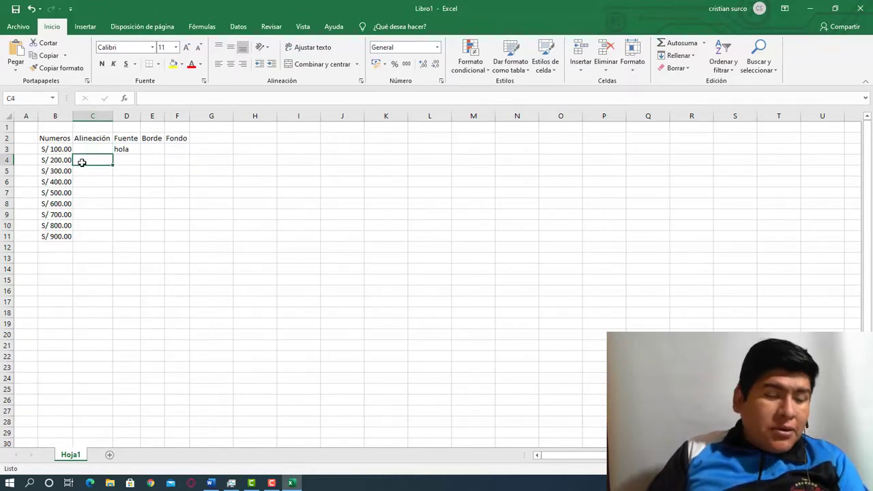
text(45)
click(82, 182)
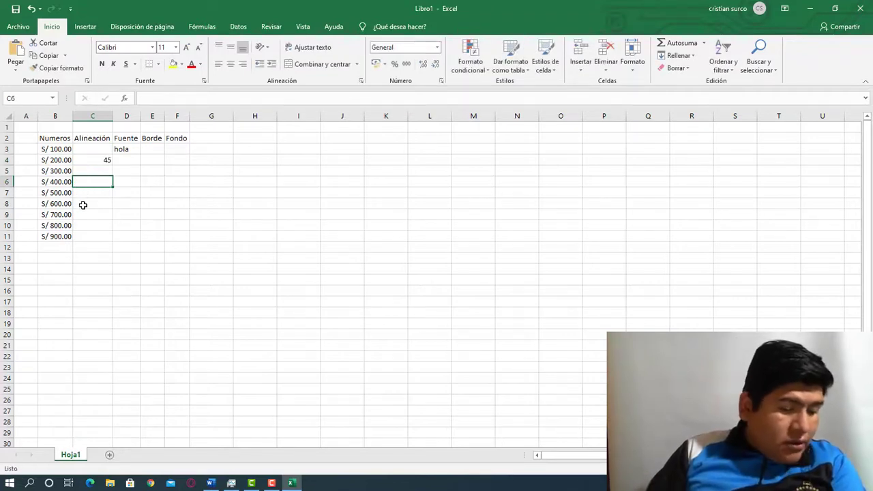
click(91, 194)
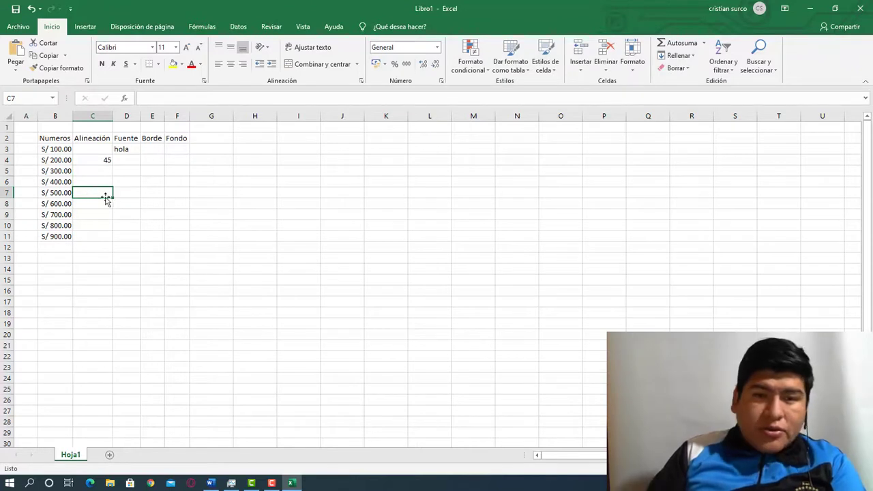
- Enter 90 in C5 and -90 in C6 under the Alineación heading
click(94, 182)
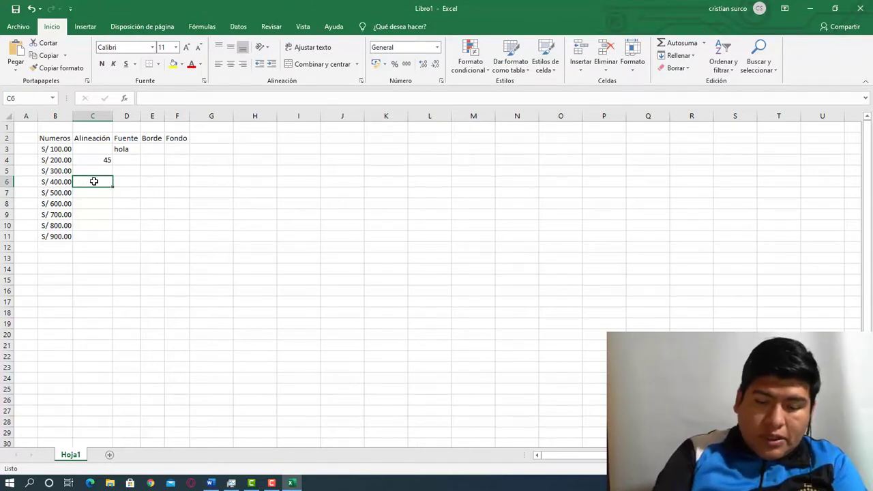
text(-90)
key(Return)
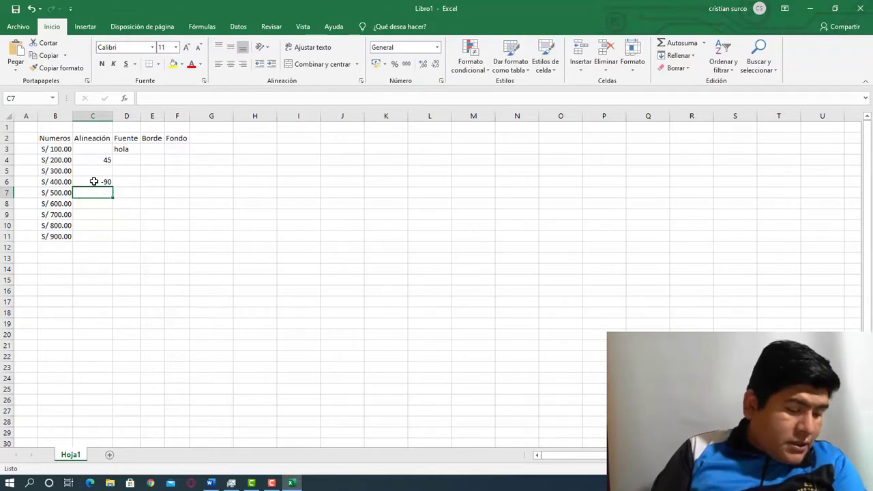
key(Up)
key(Up)
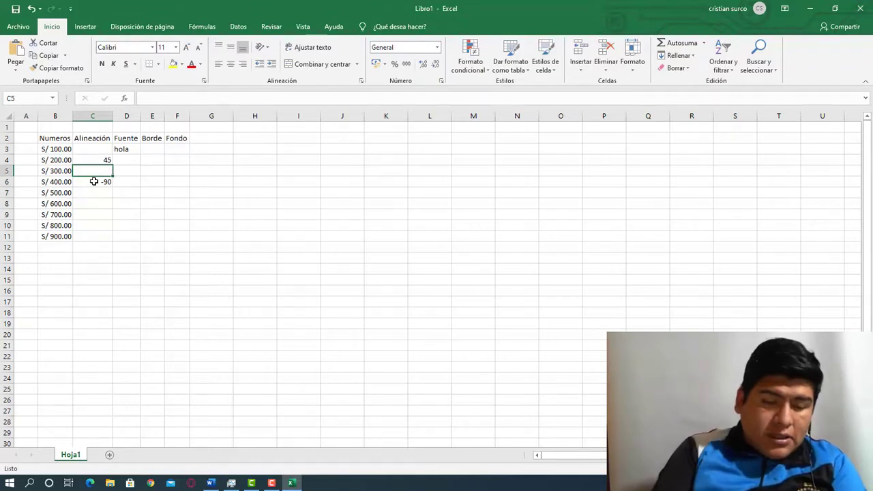
text(90)
key(Tab)
key(Tab)
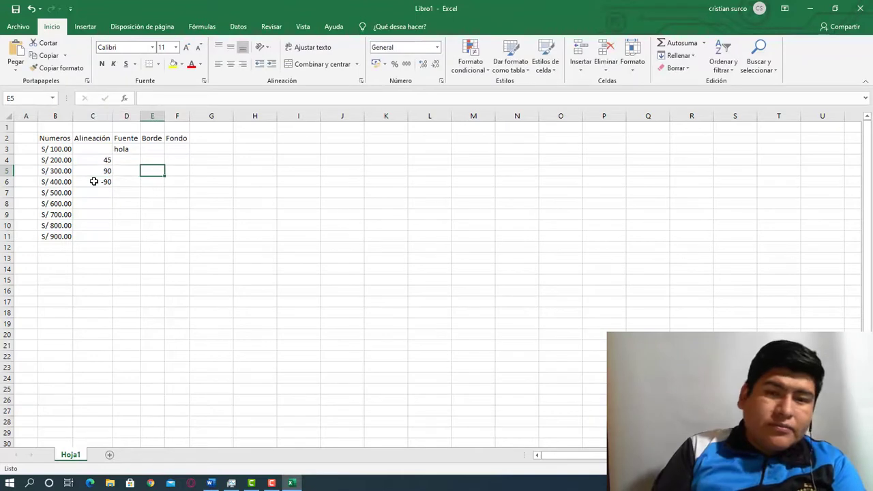
- Enter the sample words Estos, Son, Ejemplos, de and Fuentes in D4:D8 under the Fuente heading
key(Up)
key(Left)
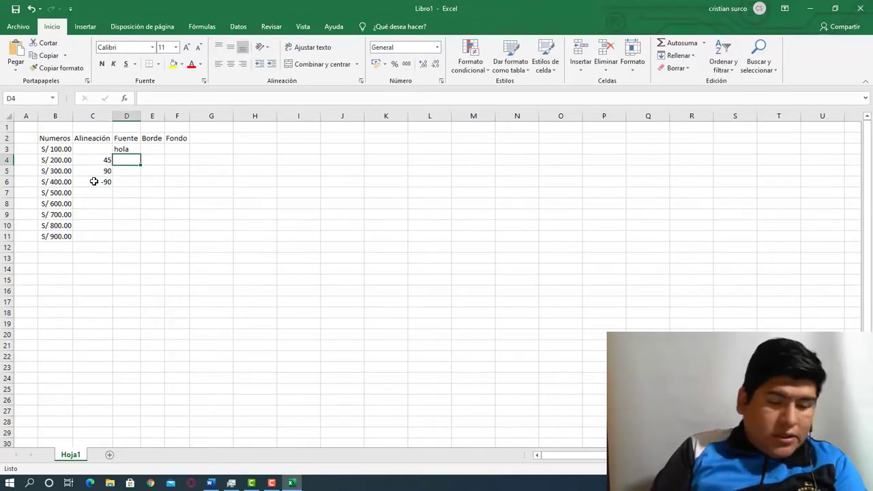
text(Estos)
key(Return)
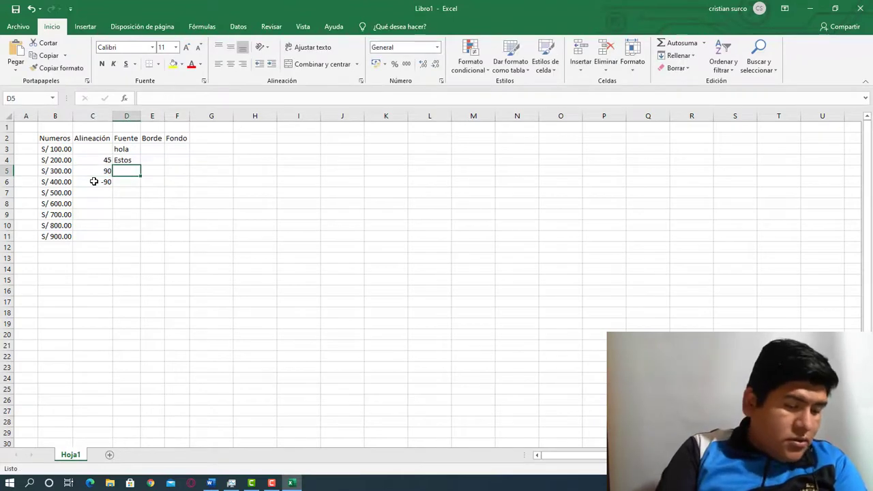
text(Son)
key(Return)
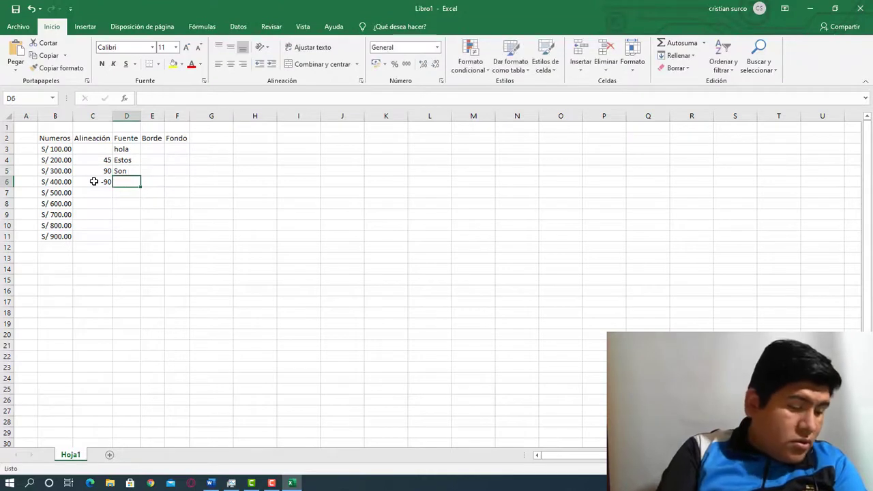
text(Ejemplos)
key(Return)
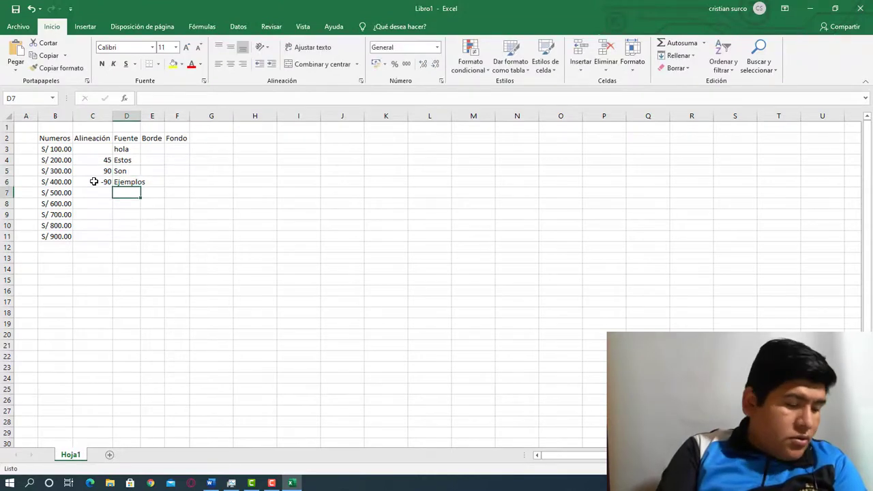
text(de F)
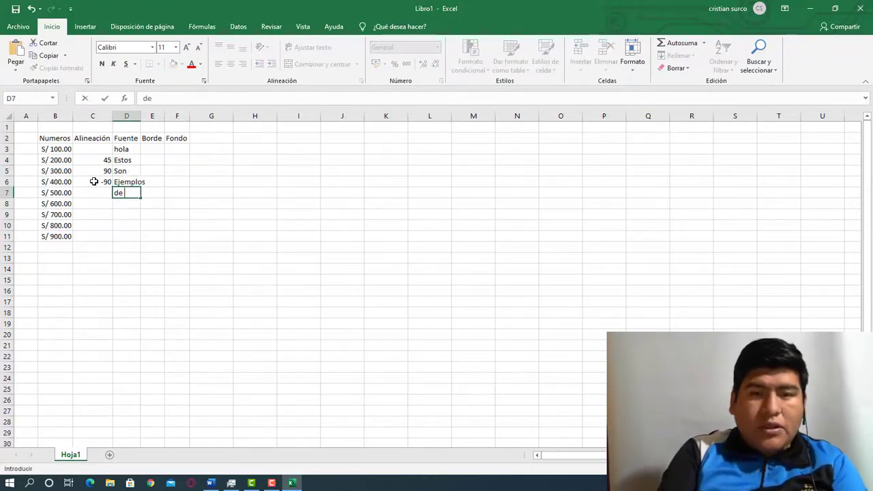
key(Return)
text(Fuentes)
key(Return)
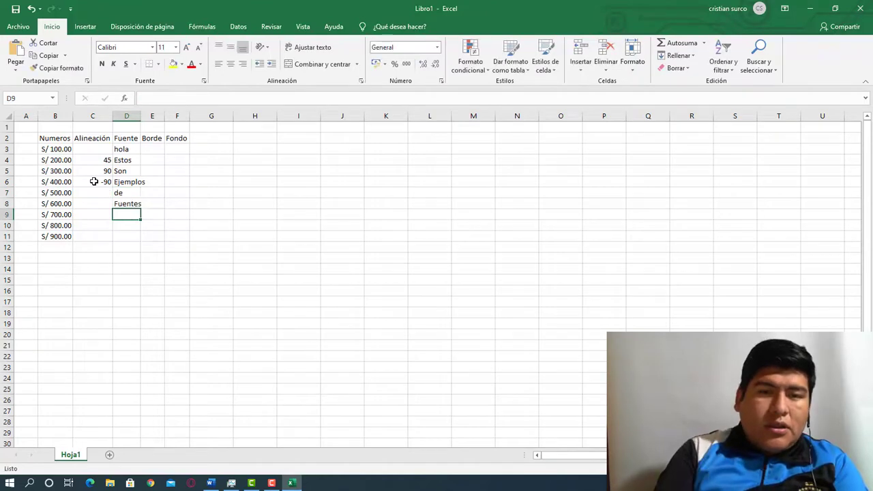
key(Right)
key(Up)
key(Up)
key(Up)
key(Up)
key(Up)
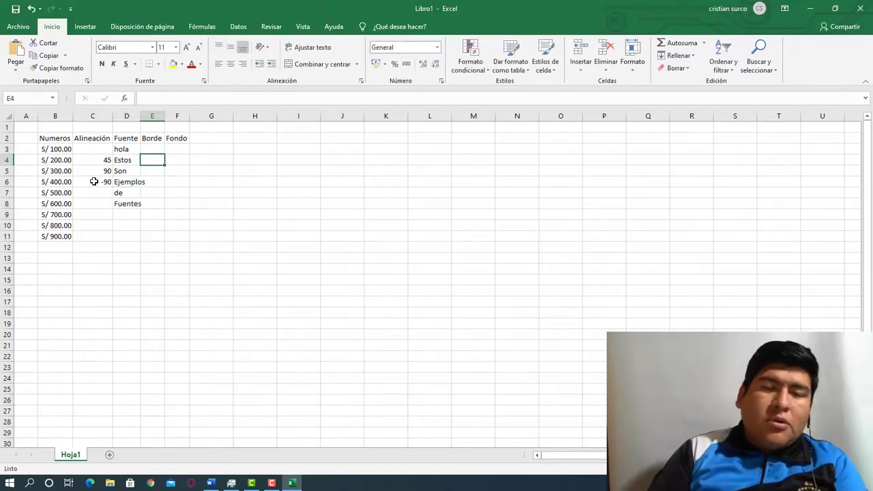
click(56, 205)
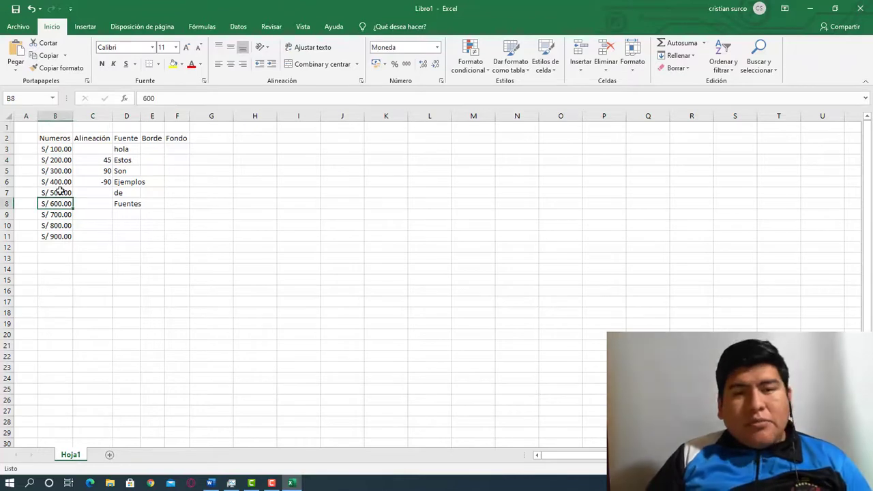
click(96, 171)
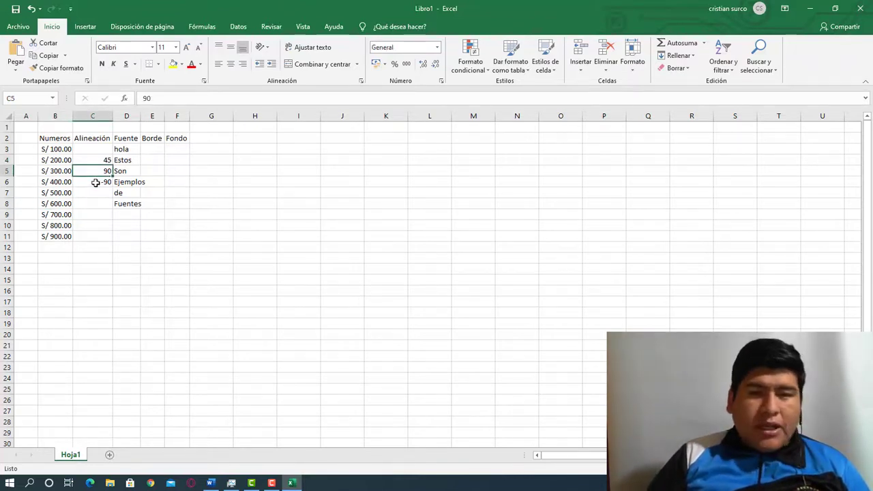
- Set the text orientation of cell C6 to 90 degrees in its cell format
click(89, 183)
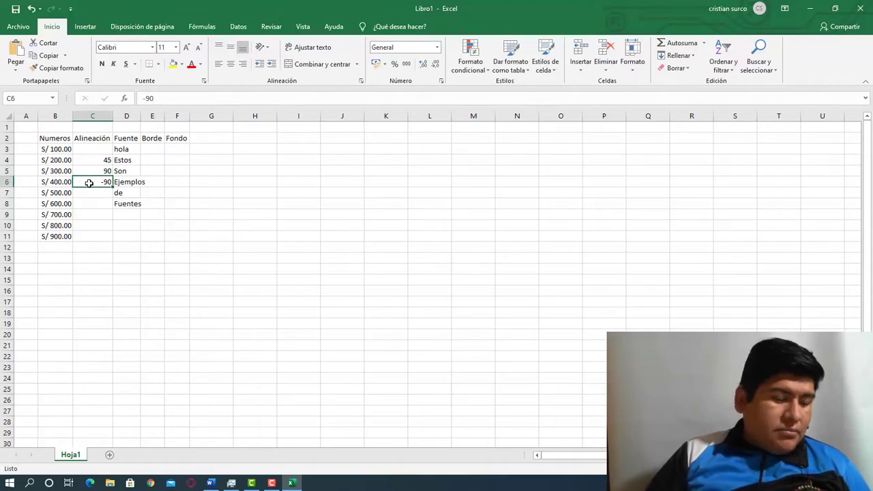
right_click(89, 182)
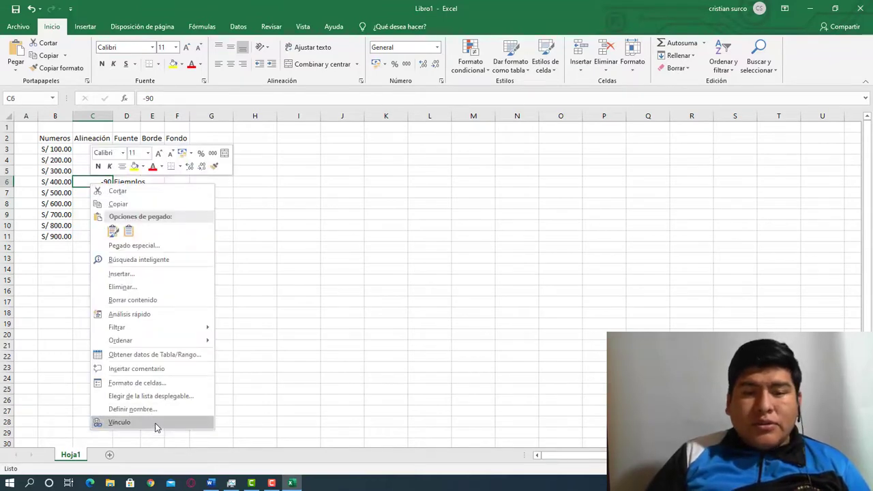
click(159, 383)
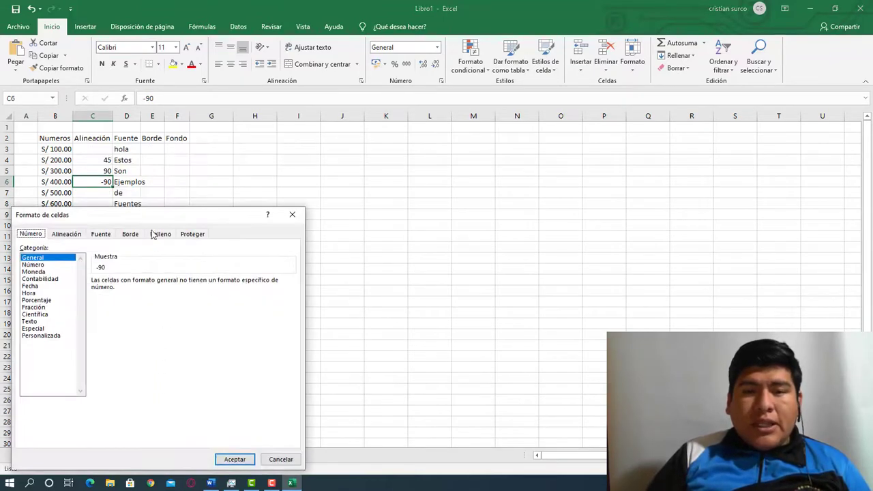
drag(153, 218, 331, 147)
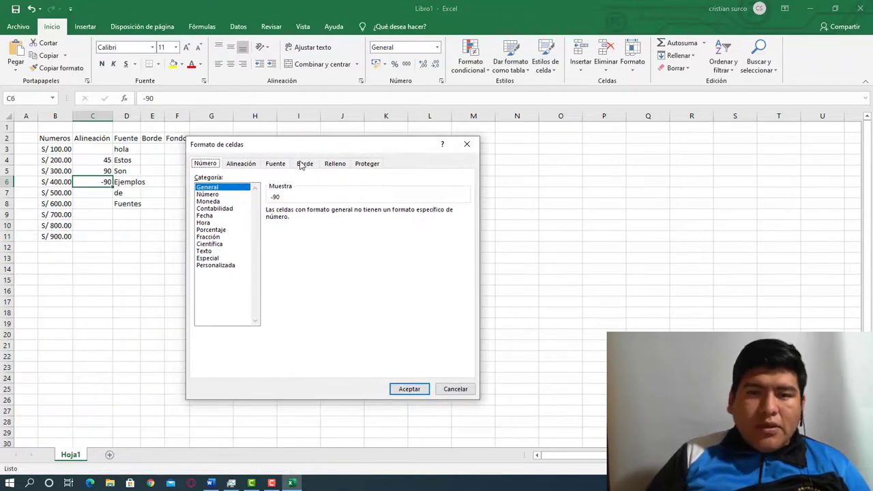
click(231, 167)
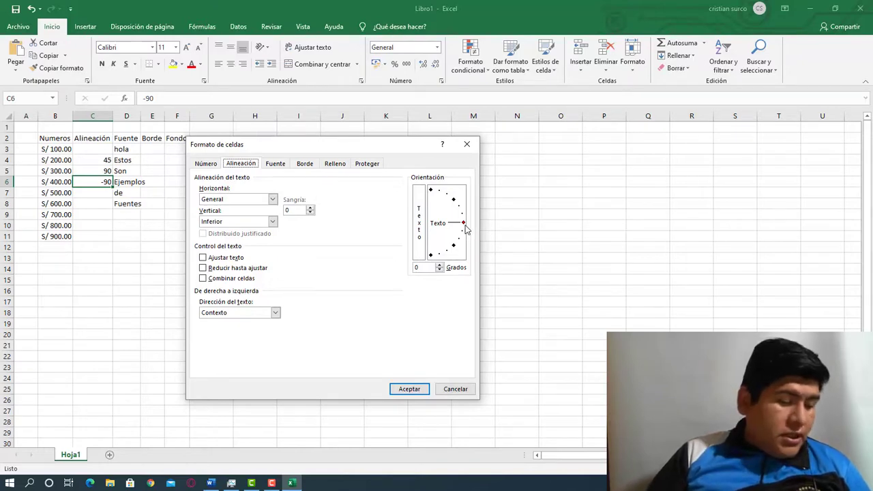
mouse_move(464, 223)
mouse_down()
mouse_move(454, 204)
mouse_move(431, 190)
mouse_move(423, 198)
mouse_up()
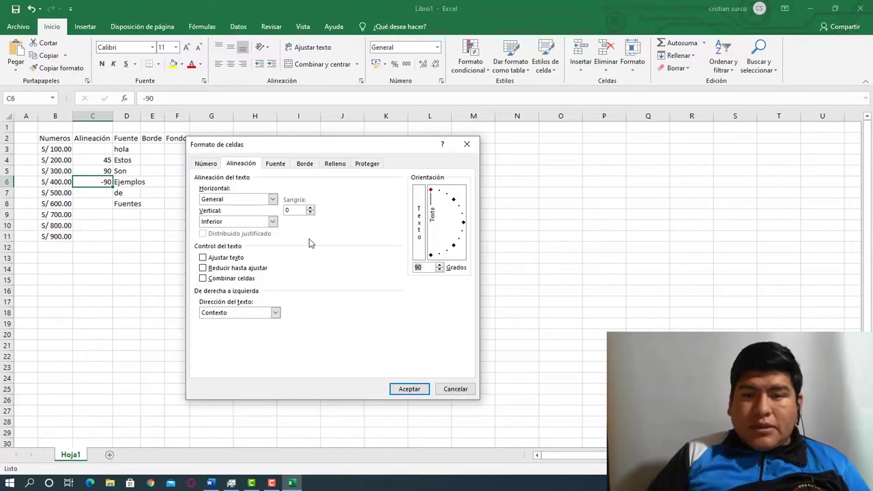
click(406, 388)
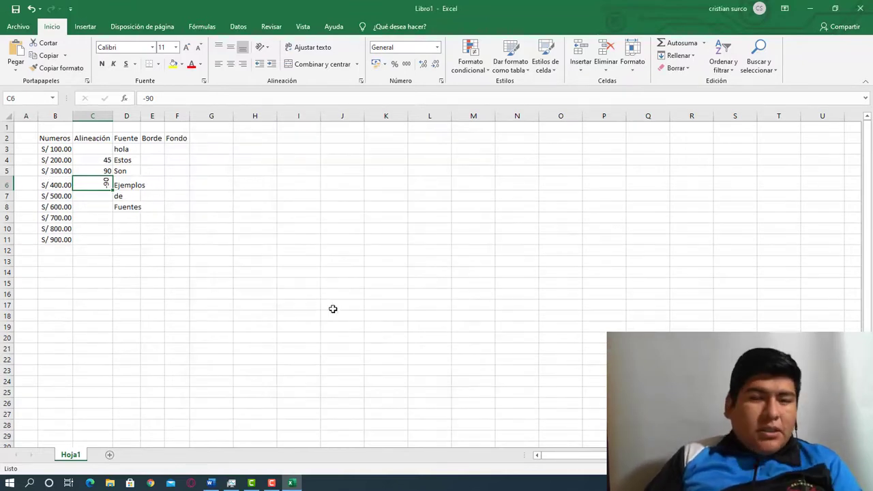
- Set the text orientation of cell C6 to -90 degrees so it reads downward
right_click(95, 183)
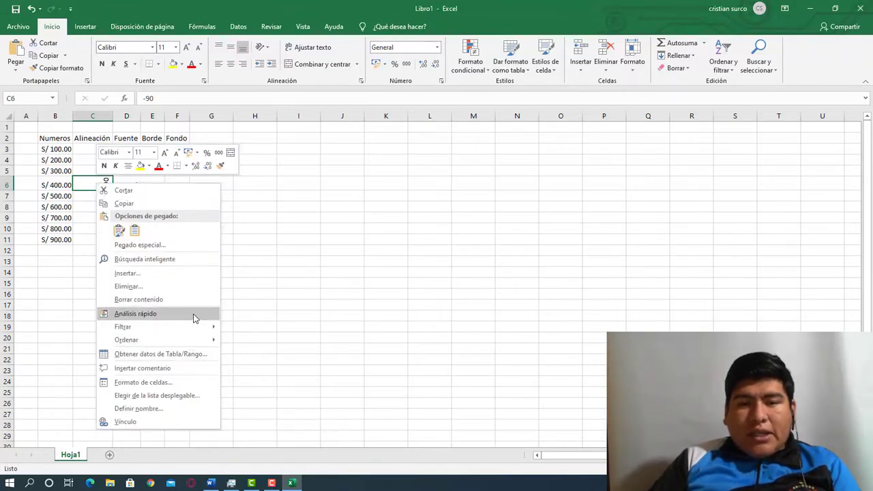
click(185, 384)
drag(282, 263, 282, 326)
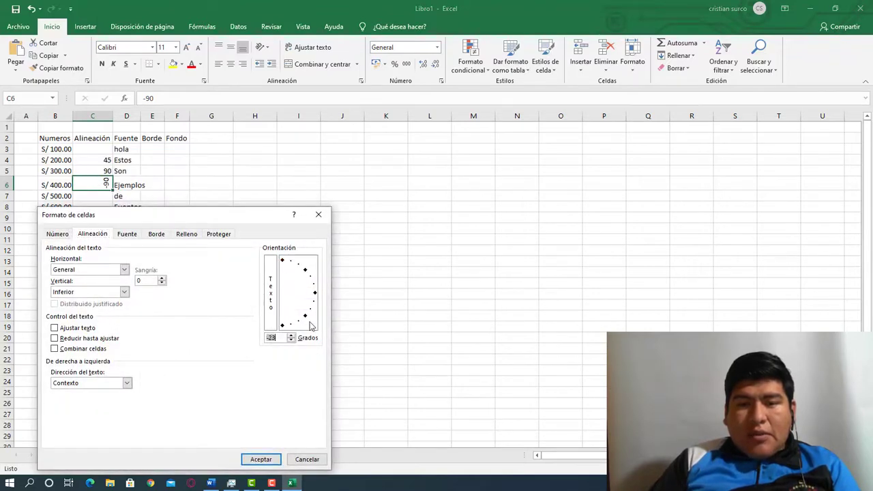
click(258, 459)
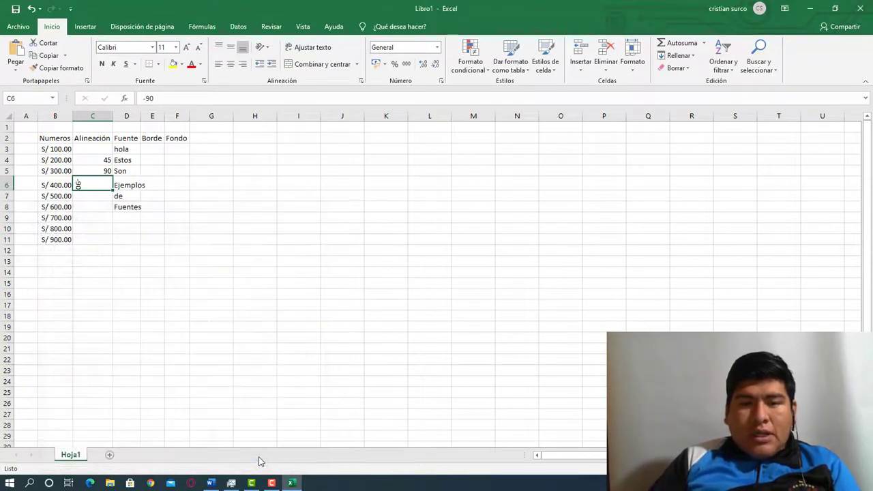
click(173, 282)
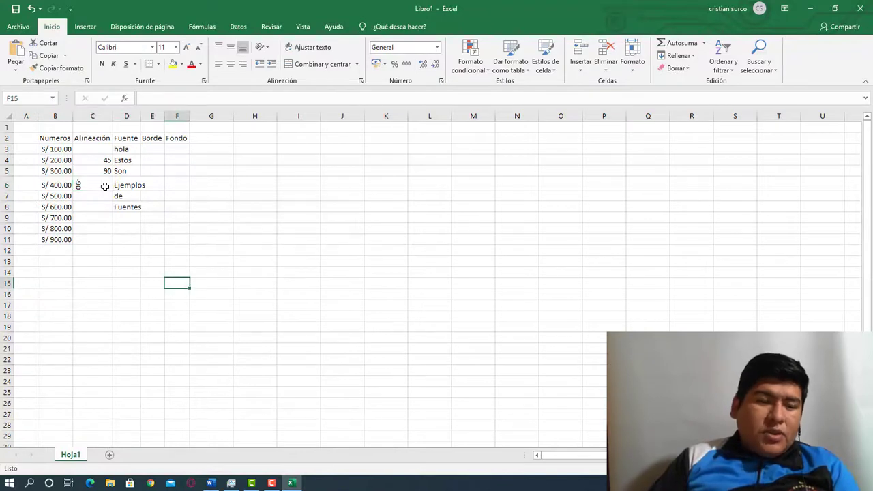
click(95, 161)
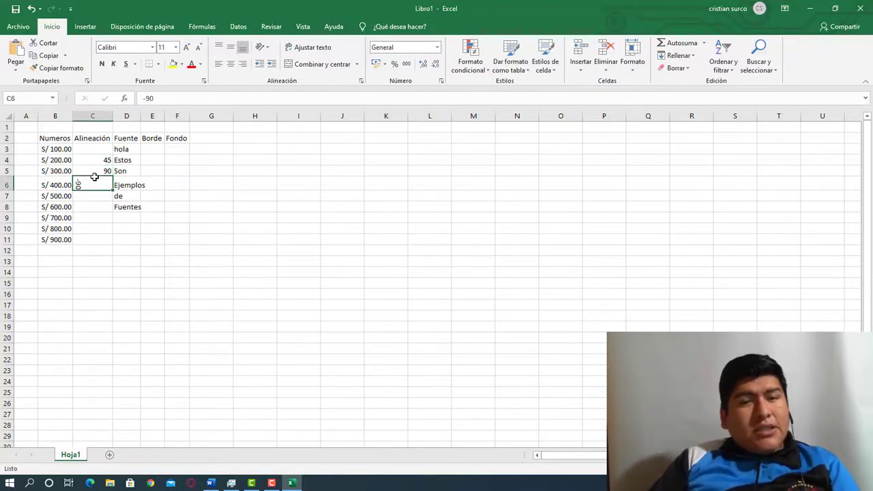
click(93, 170)
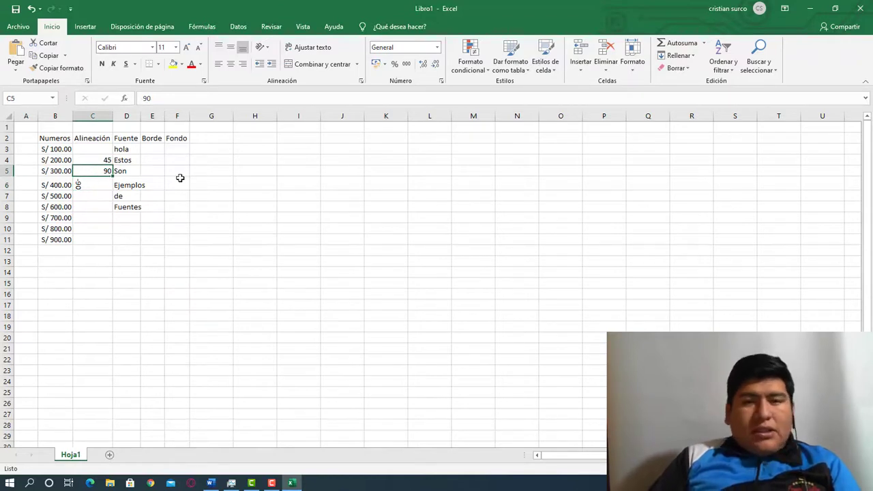
click(179, 178)
drag(152, 146, 159, 241)
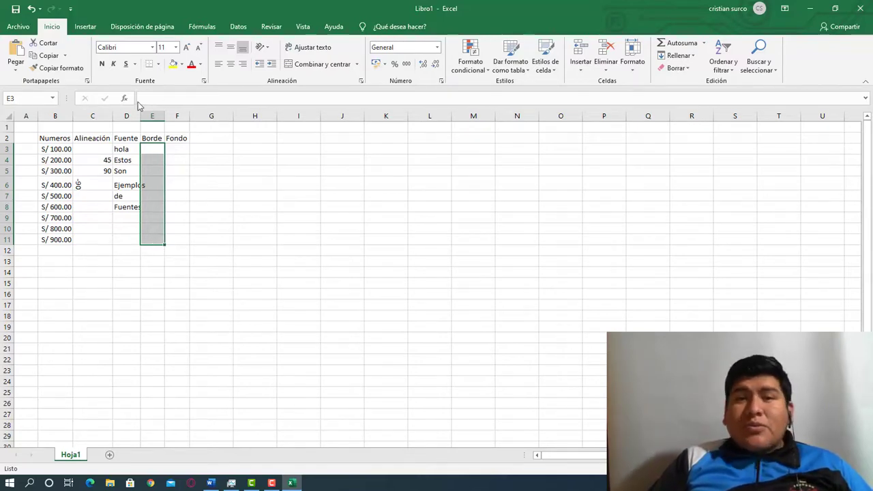
click(279, 482)
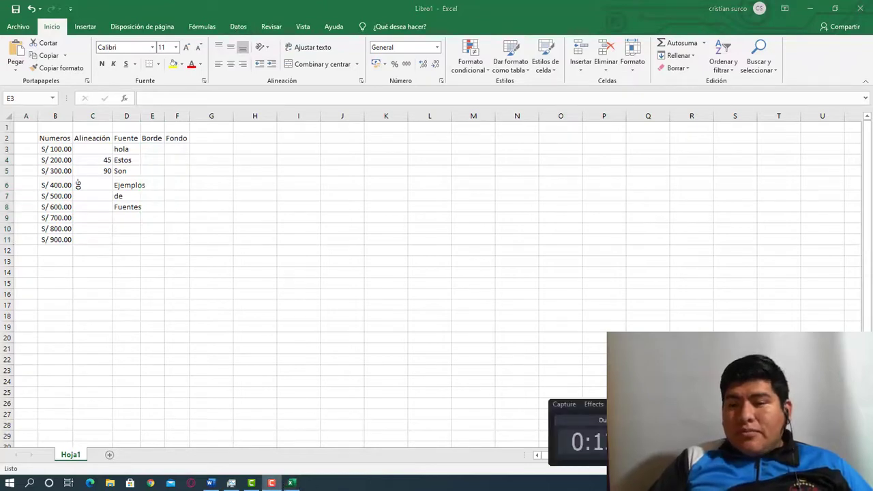